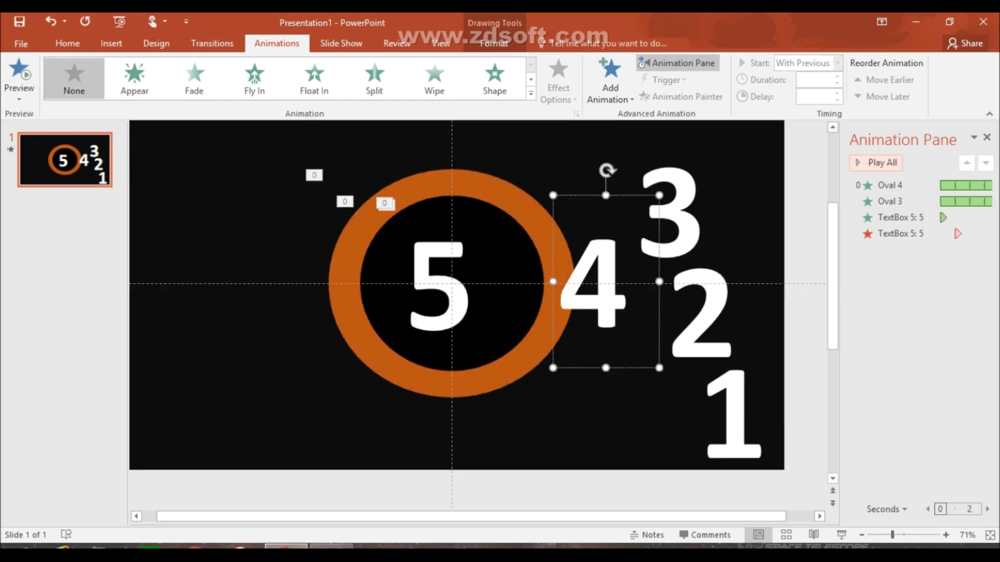
# - Move the 4 onto the 5 inside the orange ring and give it an Appear animation starting With Previous with a 1-second delay
pyautogui.click(870, 163)
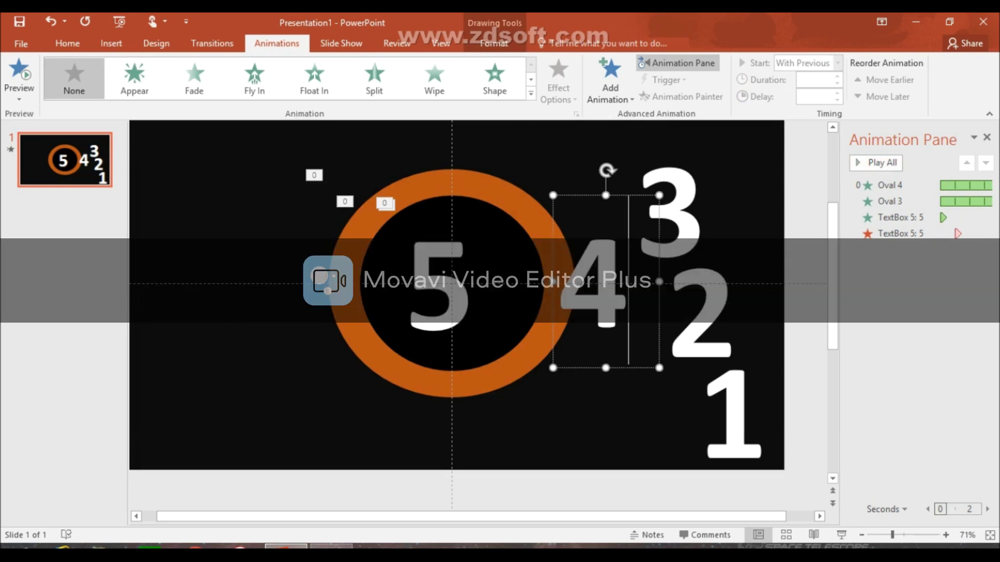
pyautogui.moveTo(579, 196); pyautogui.dragTo(415, 196)
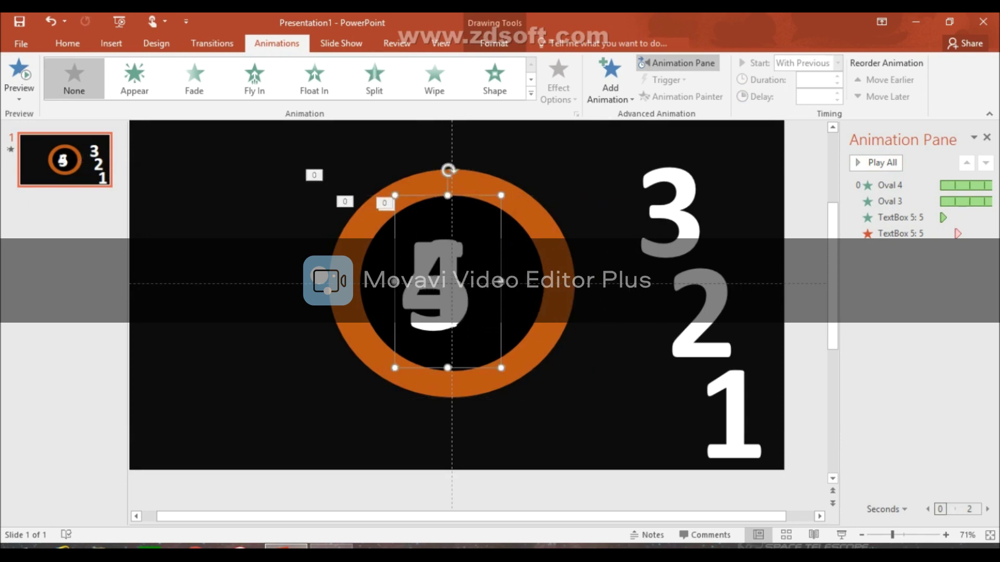
pyautogui.click(134, 78)
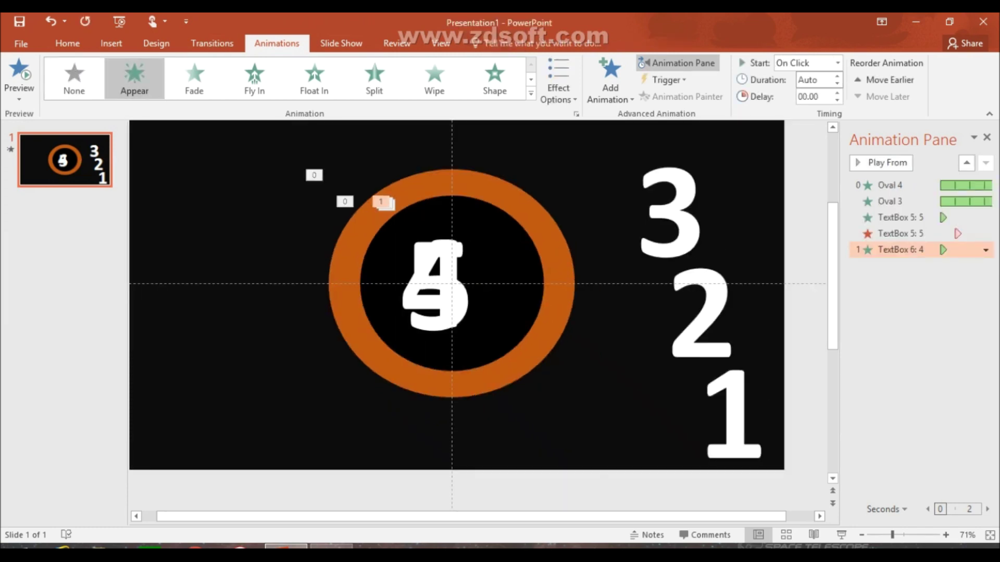
pyautogui.click(837, 63)
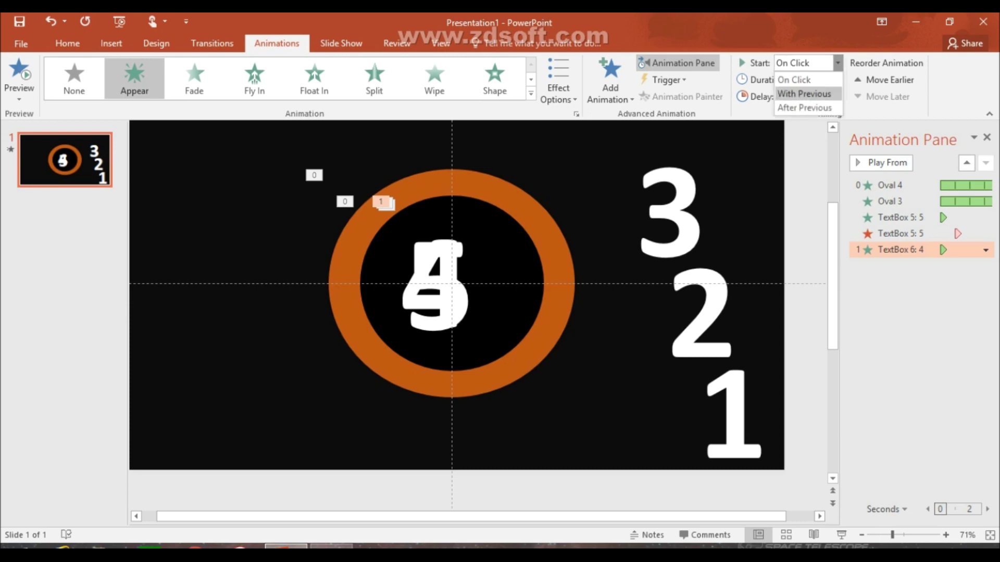
pyautogui.click(803, 94)
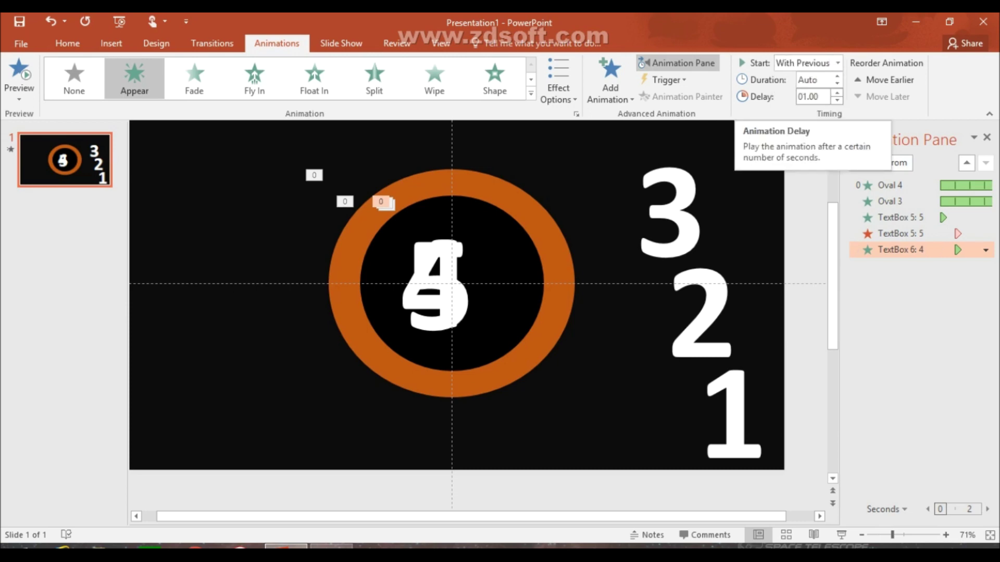
pyautogui.click(836, 93)
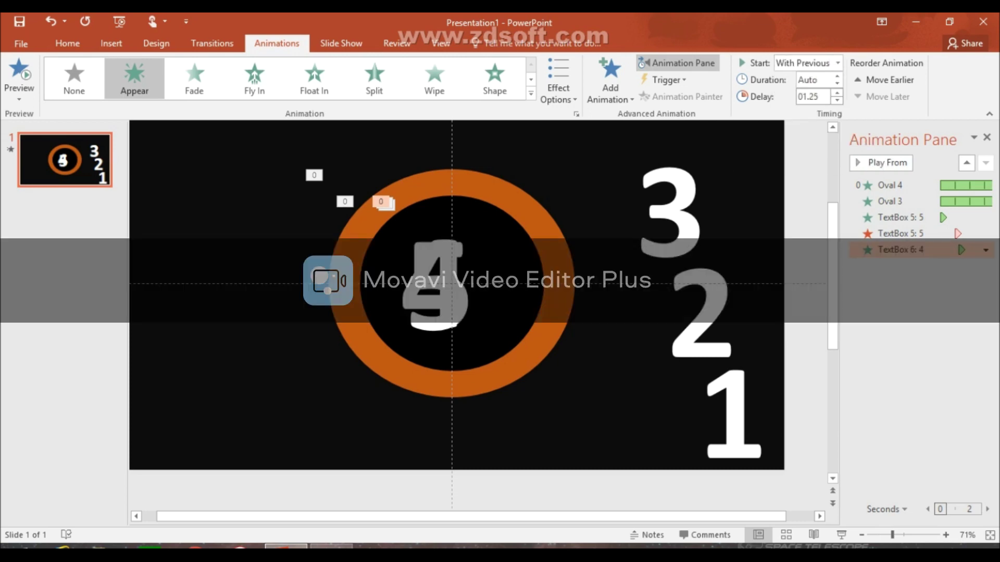
pyautogui.press('Down')
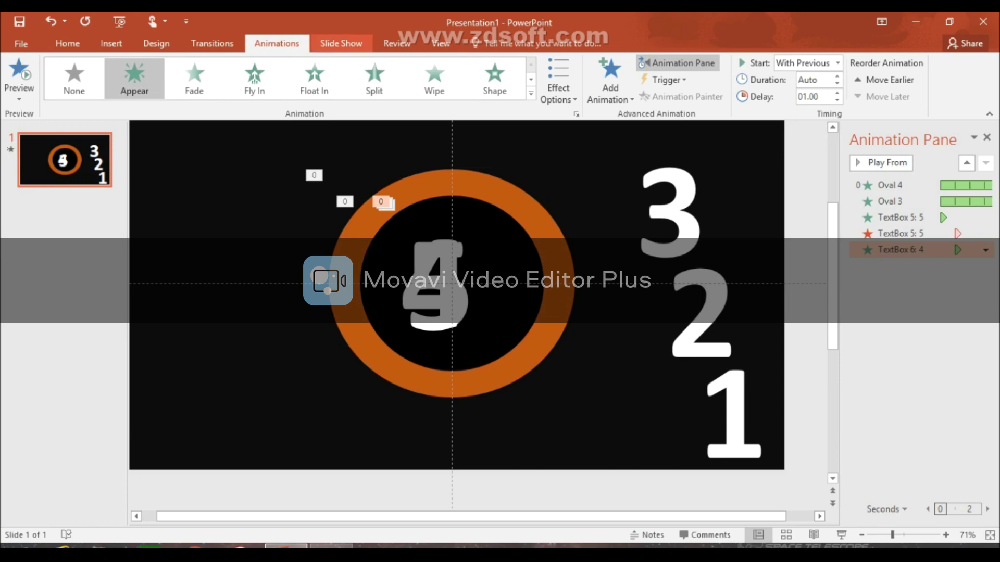
# - Add a Disappear exit animation to the 4, starting With Previous with a 2-second delay
pyautogui.click(610, 86)
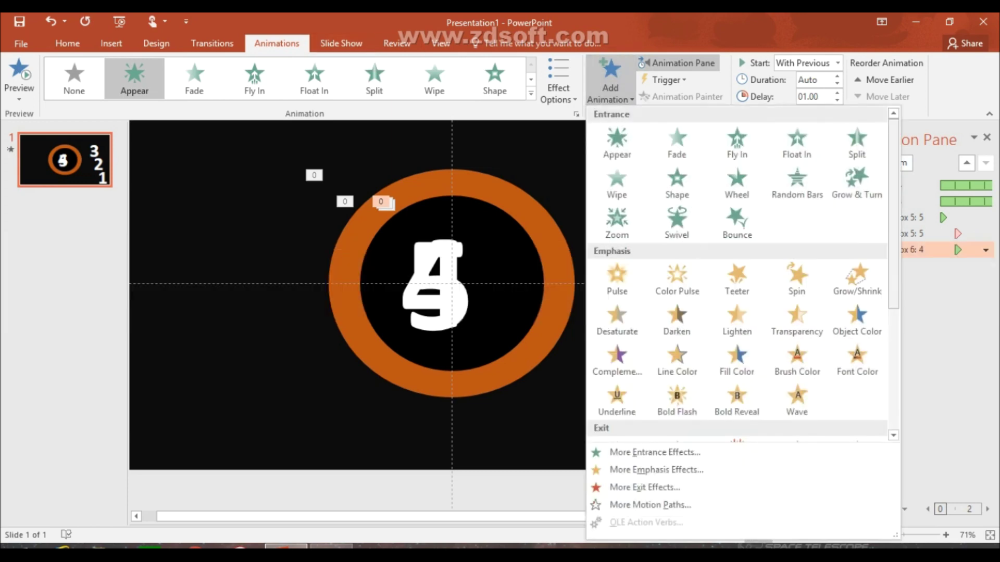
pyautogui.scroll(-2, 796, 338)
pyautogui.click(616, 351)
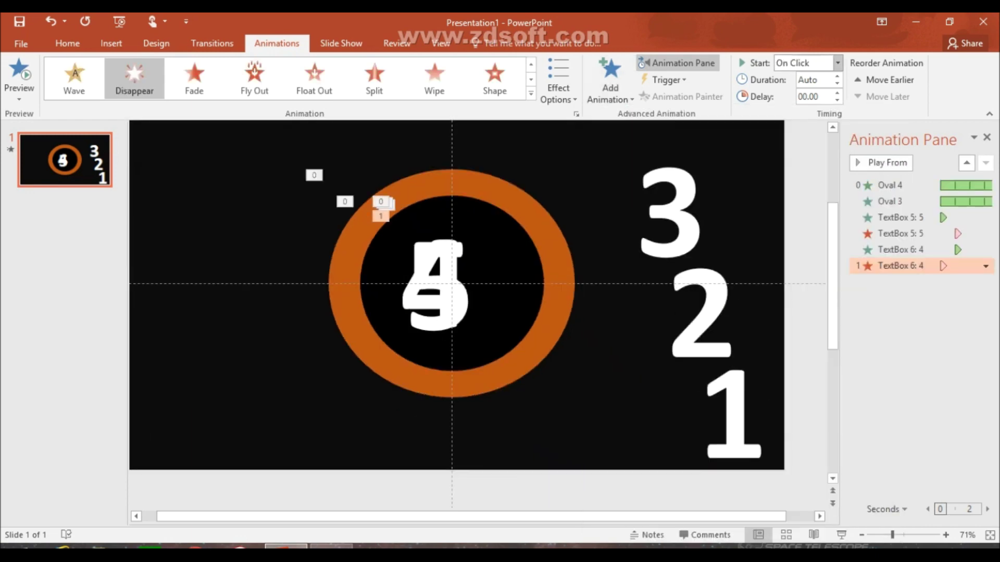
pyautogui.click(838, 62)
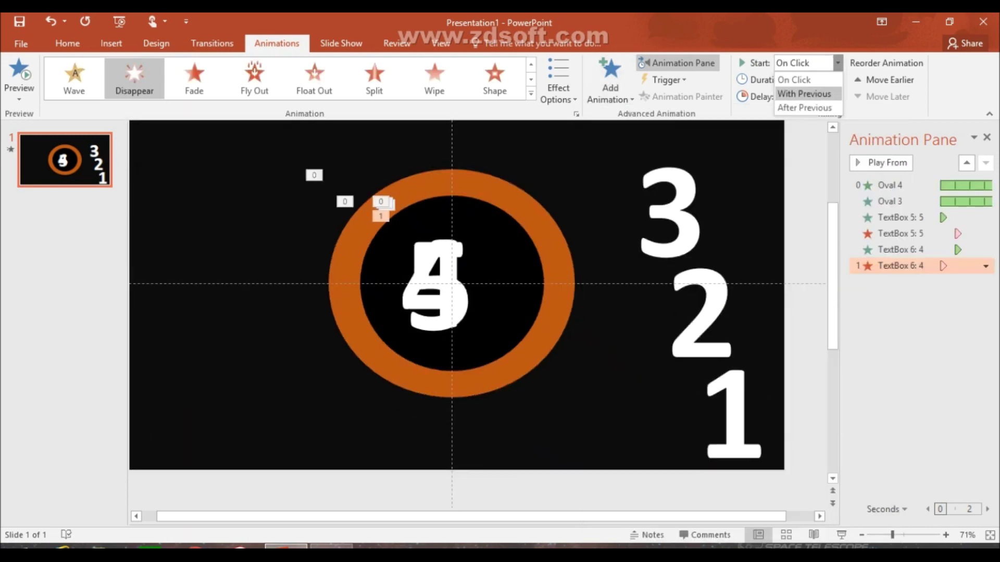
pyautogui.click(804, 93)
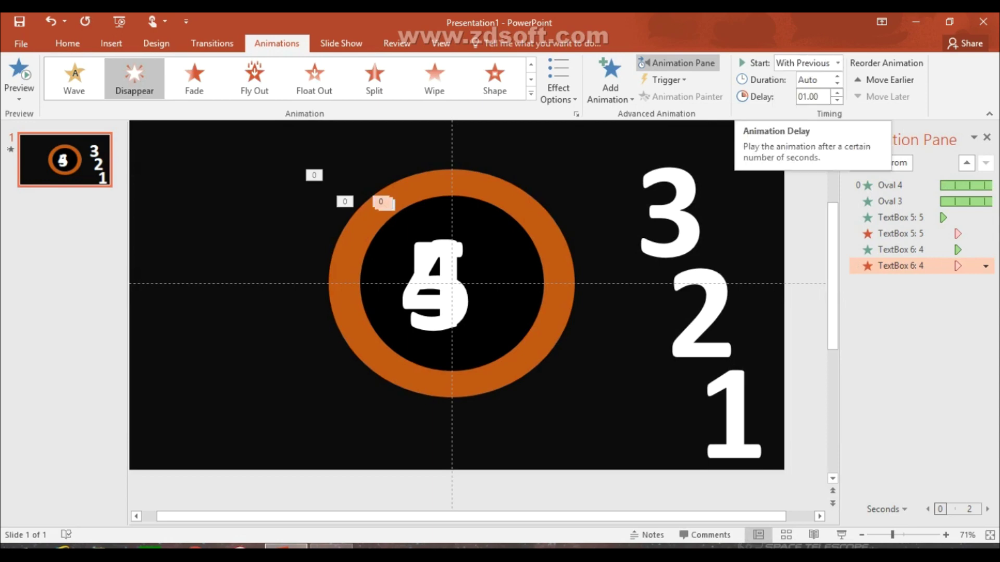
pyautogui.click(837, 93)
pyautogui.click(836, 94)
pyautogui.click(837, 93)
pyautogui.click(837, 93)
pyautogui.click(836, 93)
pyautogui.click(836, 101)
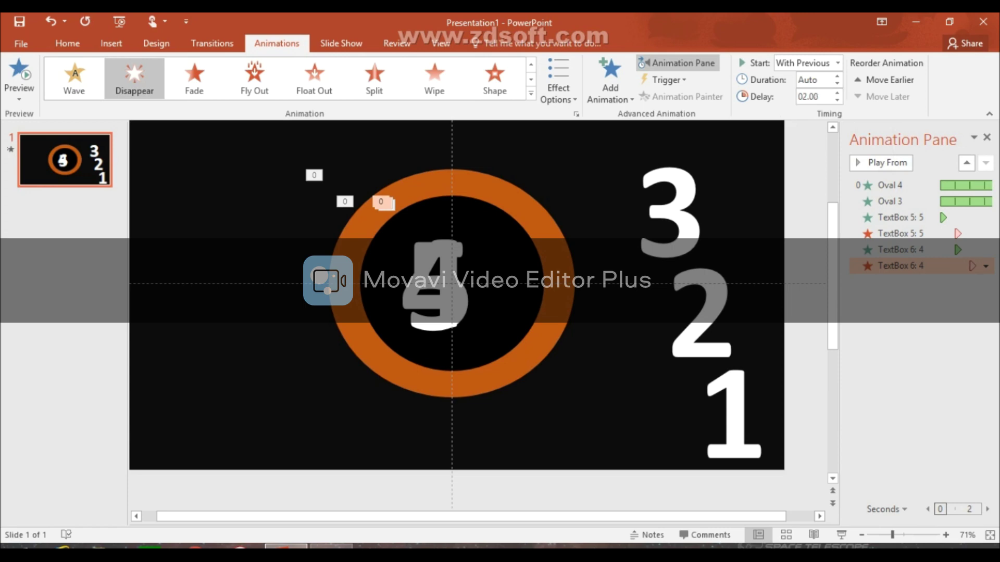
# - Move the 3 onto the stacked numbers in the ring and apply an Appear animation starting With Previous with a 2-second delay
pyautogui.doubleClick(683, 212)
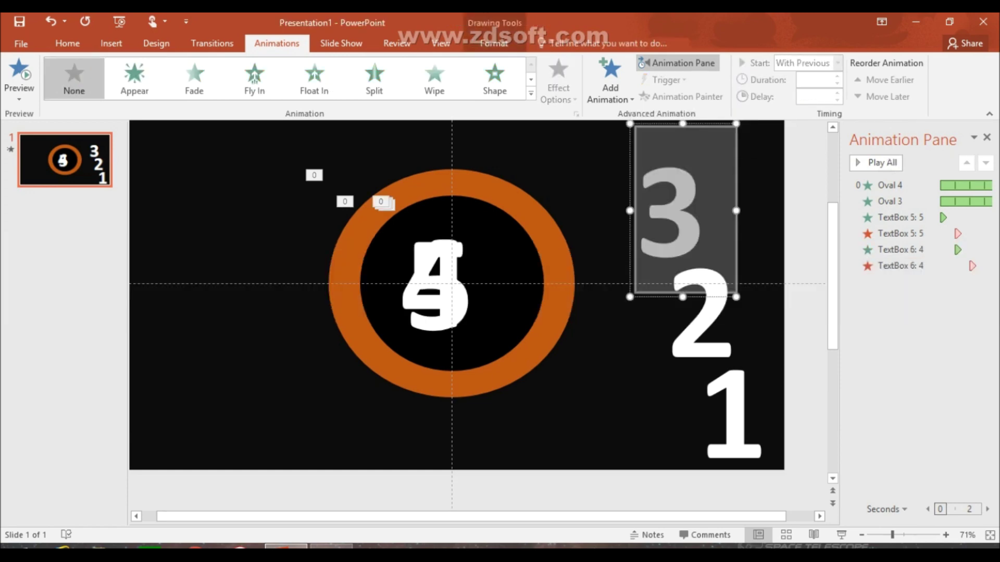
pyautogui.moveTo(630, 244); pyautogui.dragTo(395, 317)
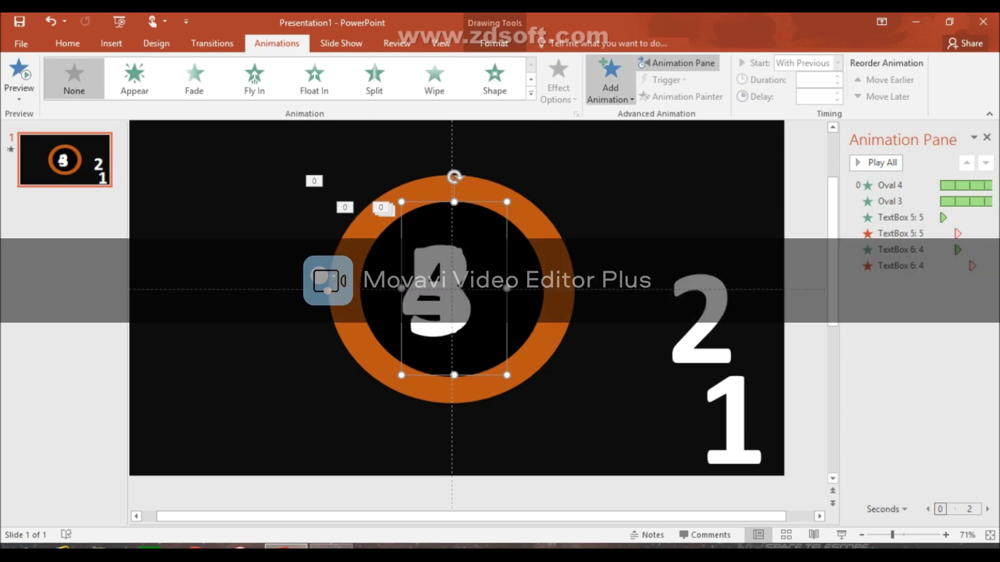
pyautogui.click(134, 78)
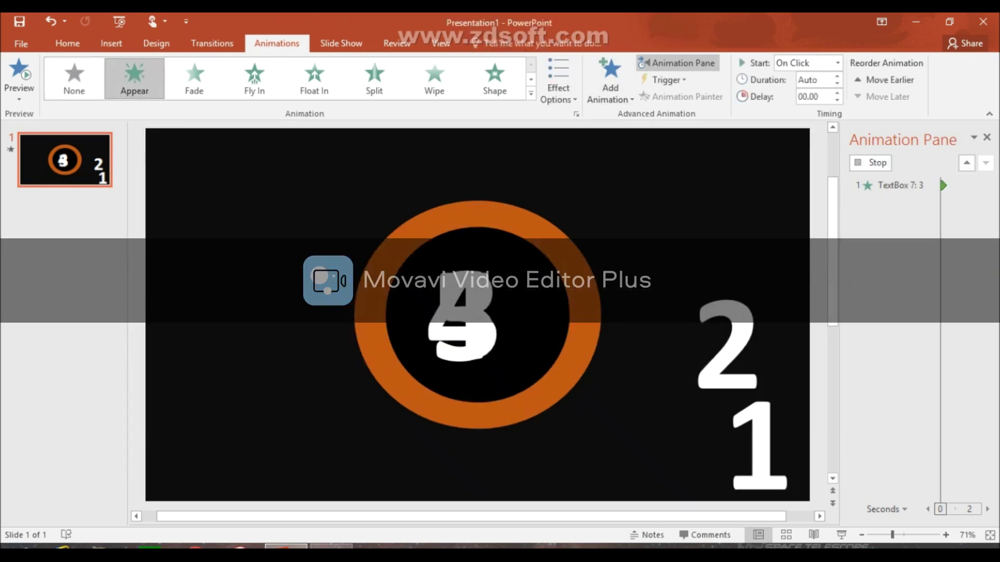
pyautogui.click(837, 63)
pyautogui.click(804, 93)
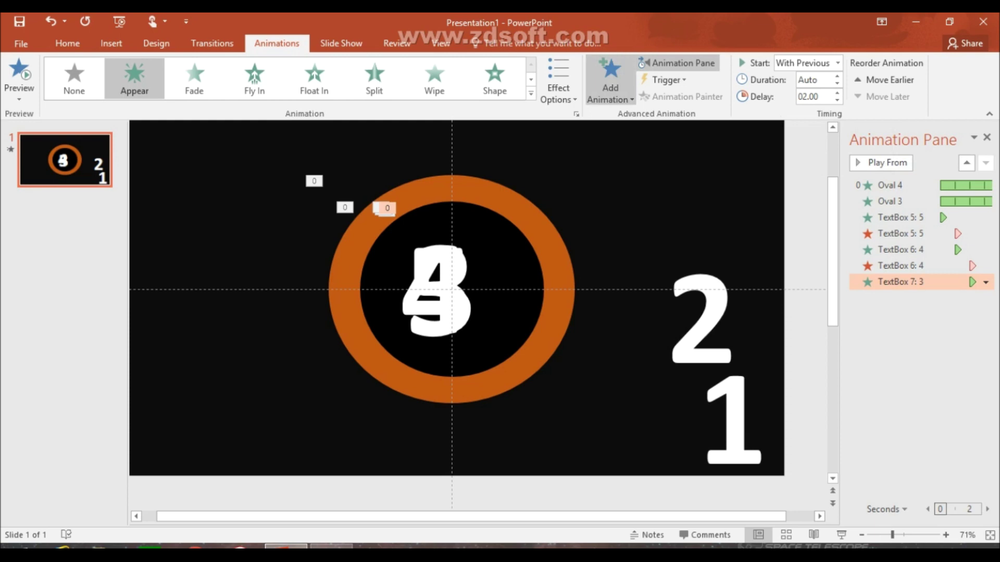
# - Add a Disappear exit animation to the 3, starting With Previous with a 3-second delay
pyautogui.click(610, 84)
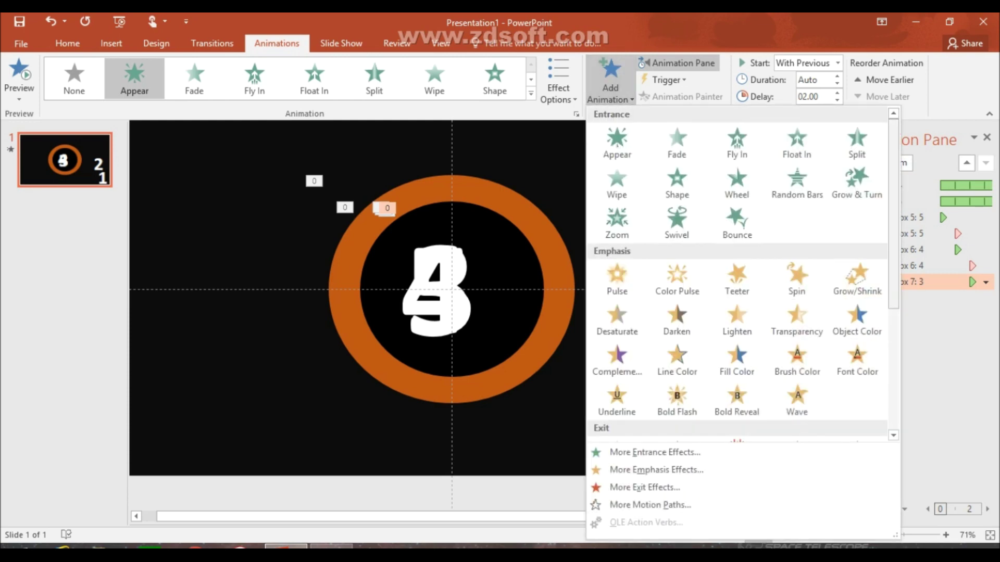
pyautogui.moveTo(893, 229); pyautogui.dragTo(893, 290)
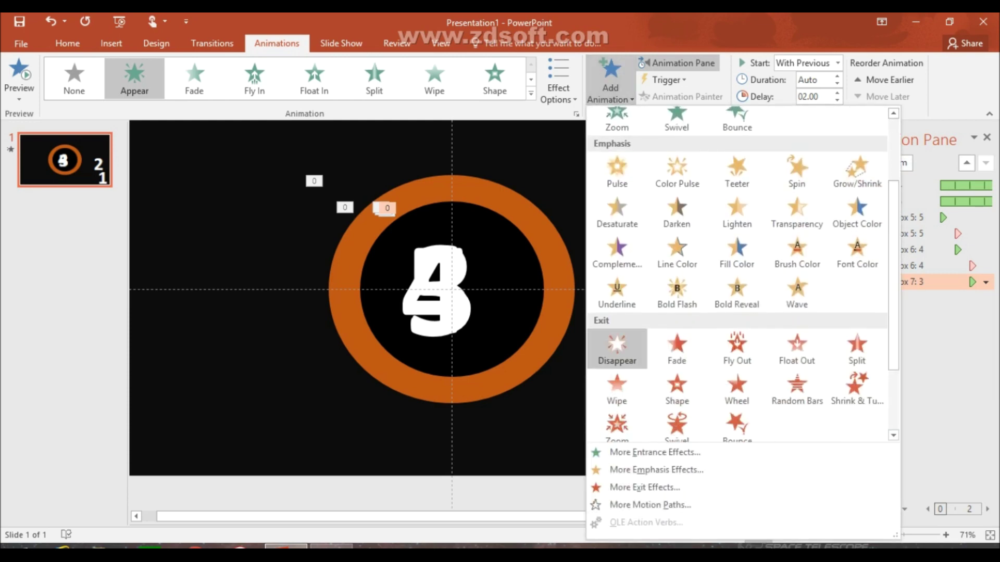
pyautogui.click(618, 350)
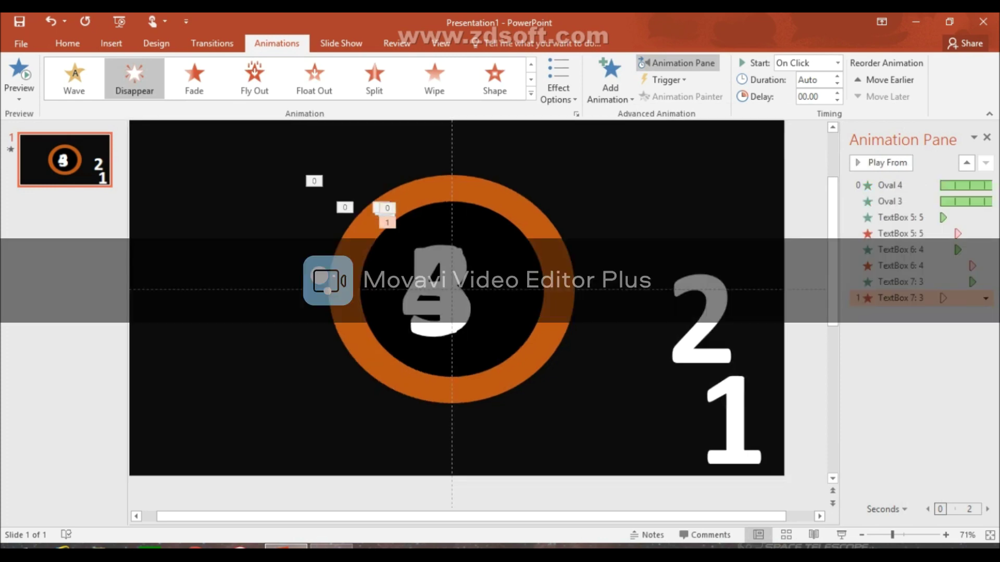
pyautogui.click(837, 63)
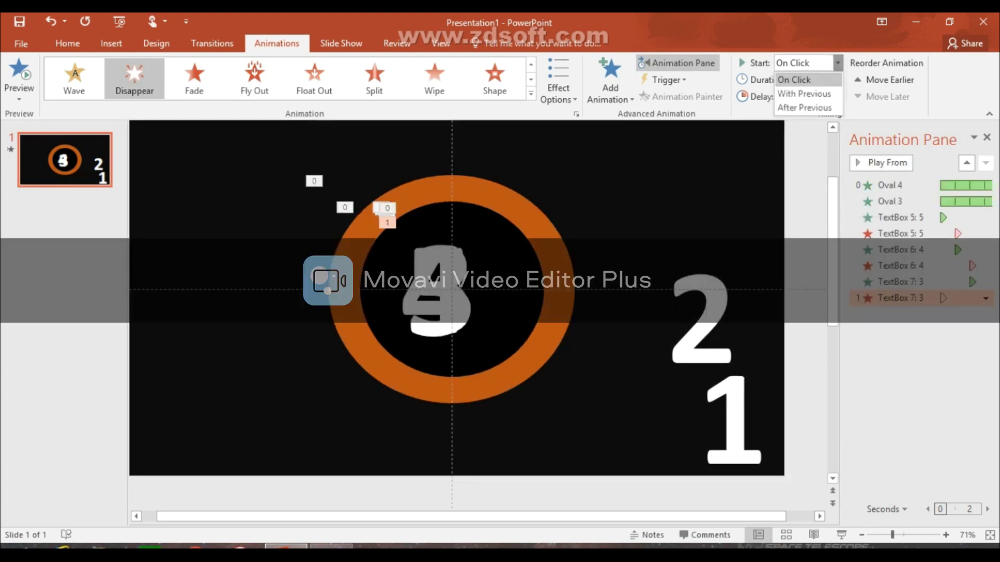
pyautogui.click(804, 94)
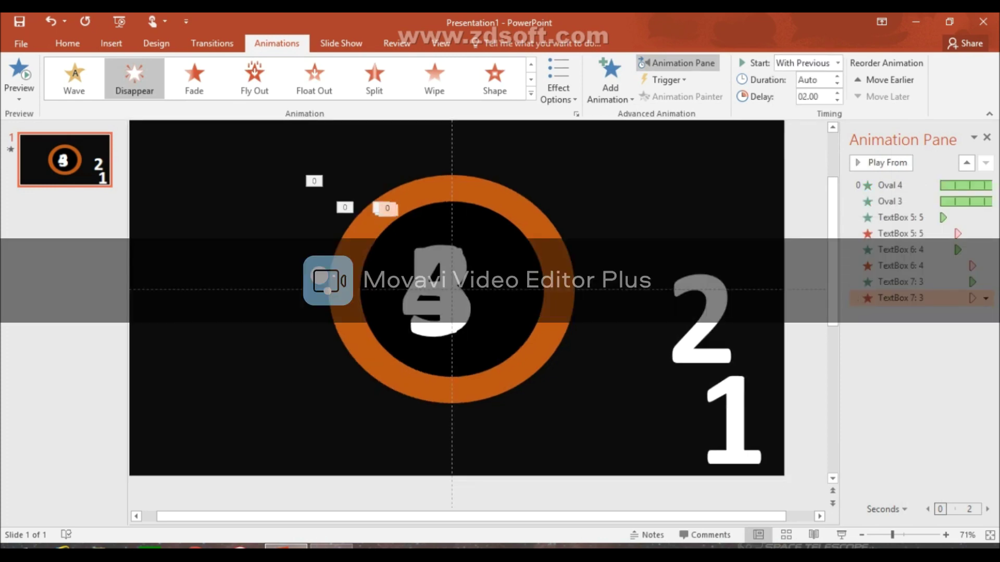
pyautogui.click(836, 93)
pyautogui.click(836, 92)
pyautogui.click(837, 93)
pyautogui.press('Up')
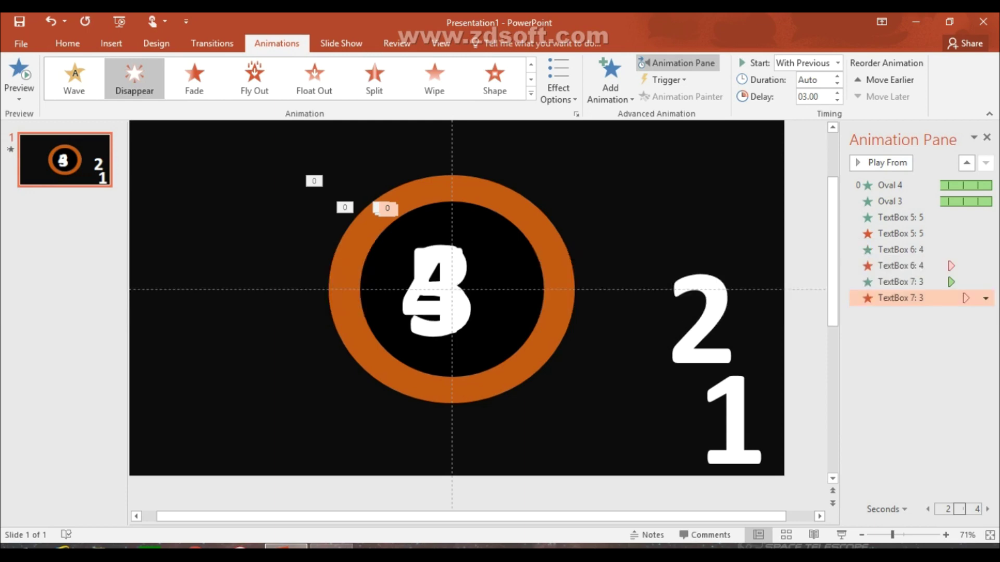
# - Move the 2 onto the stacked numbers in the ring and apply an Appear animation starting With Previous with a 3-second delay
pyautogui.click(717, 323)
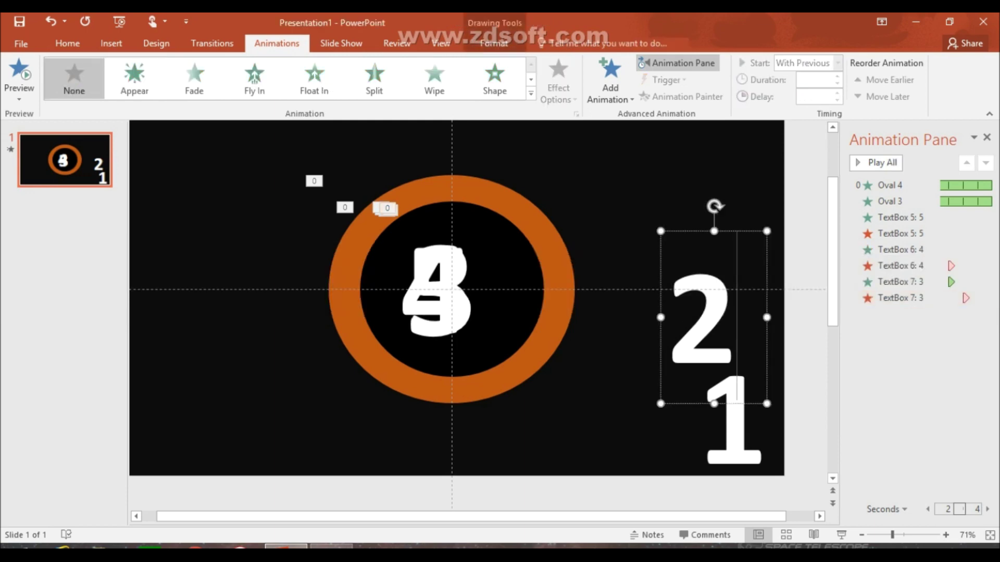
pyautogui.moveTo(660, 281); pyautogui.dragTo(399, 252)
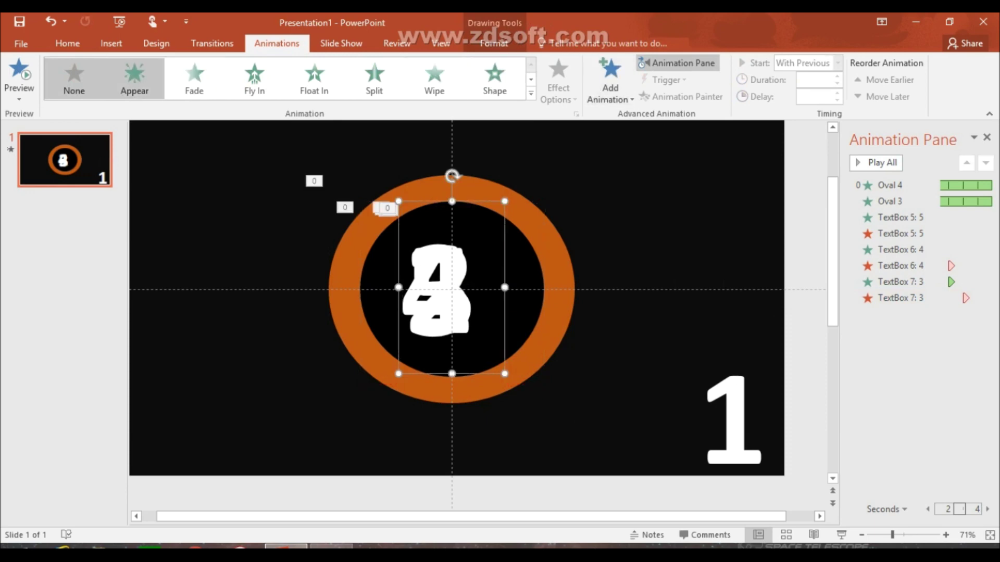
pyautogui.click(135, 78)
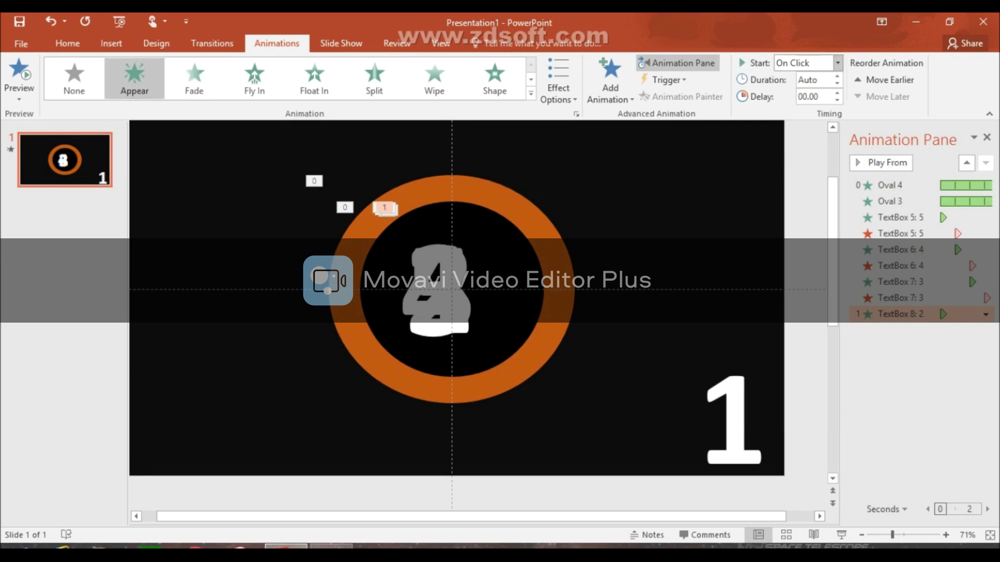
pyautogui.click(837, 63)
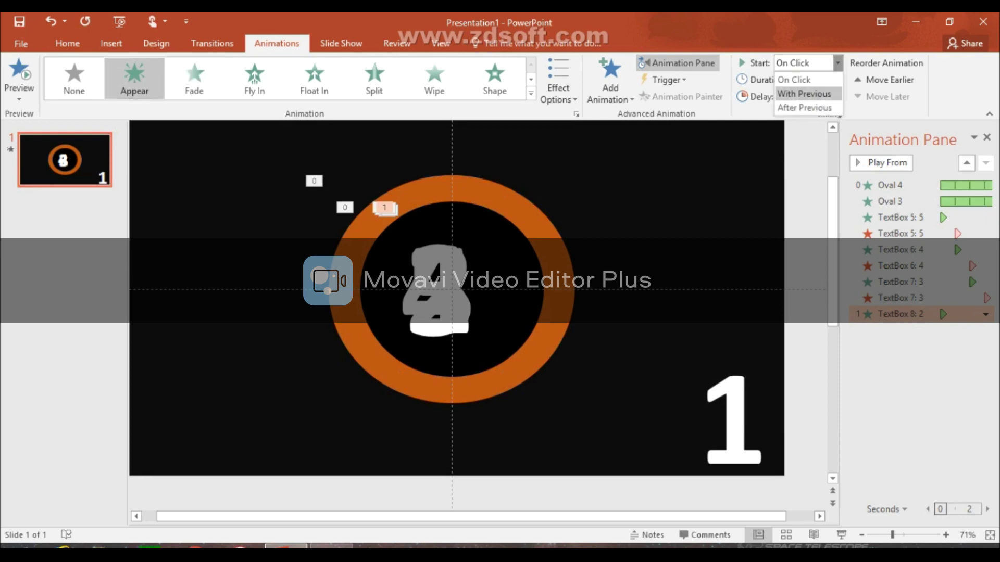
pyautogui.click(805, 94)
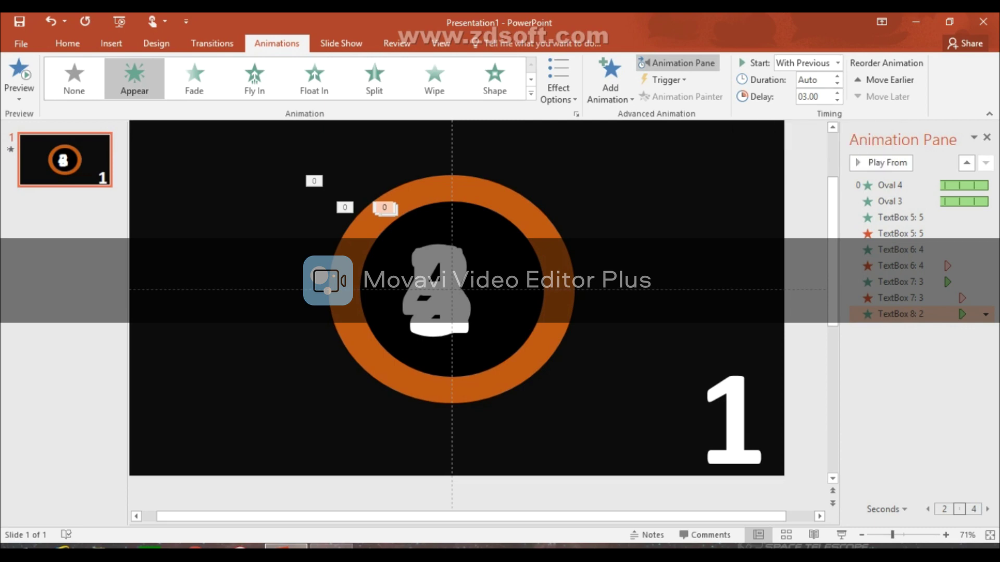
# - Add a Disappear exit animation to the 2, starting With Previous with a 4-second delay
pyautogui.click(610, 83)
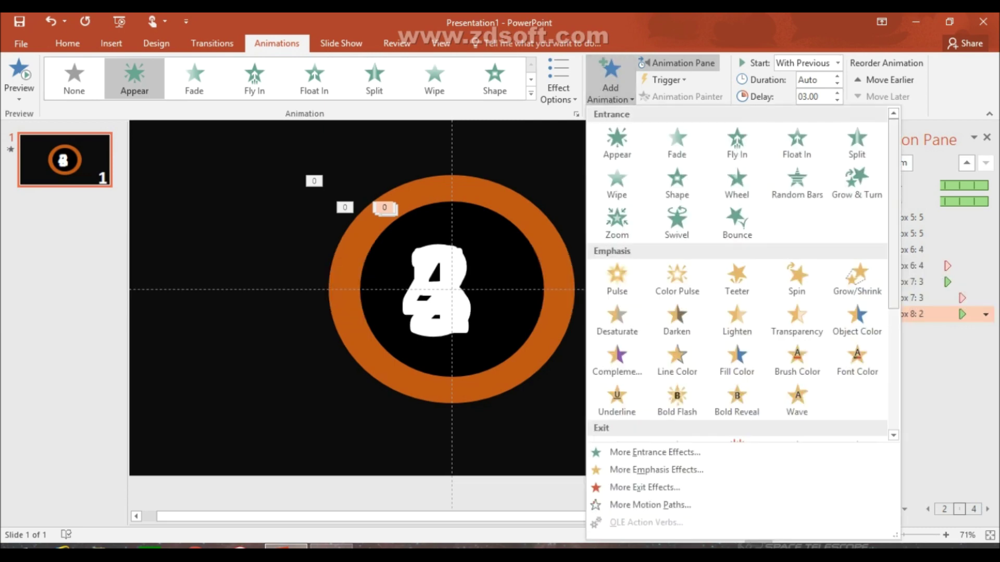
pyautogui.scroll(-3, 737, 275)
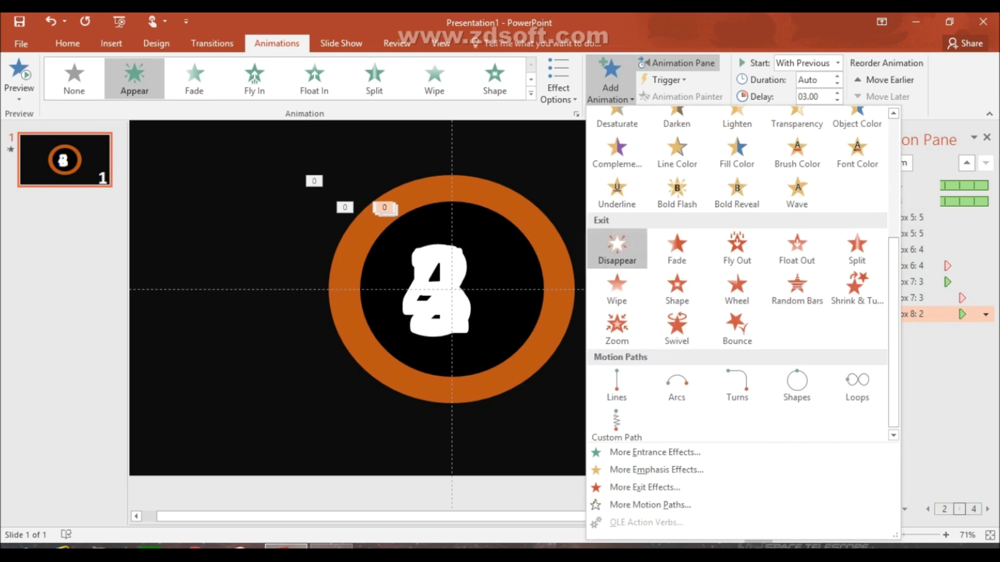
pyautogui.click(617, 245)
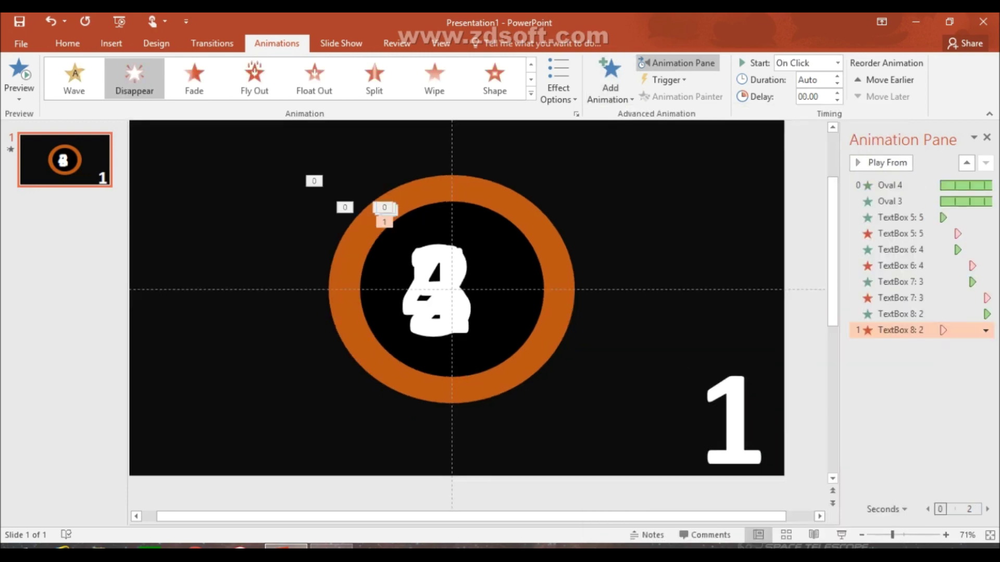
pyautogui.click(837, 63)
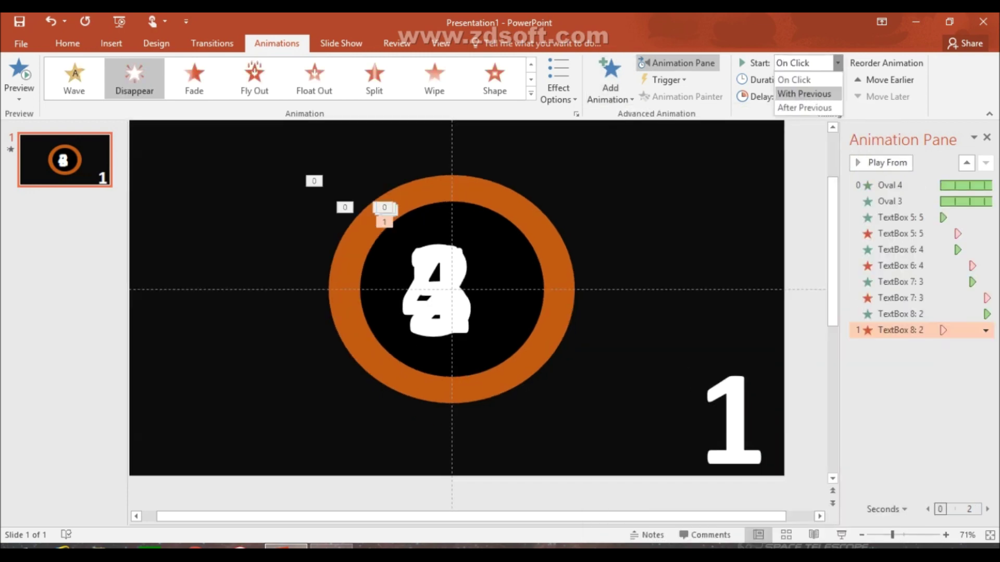
pyautogui.click(804, 93)
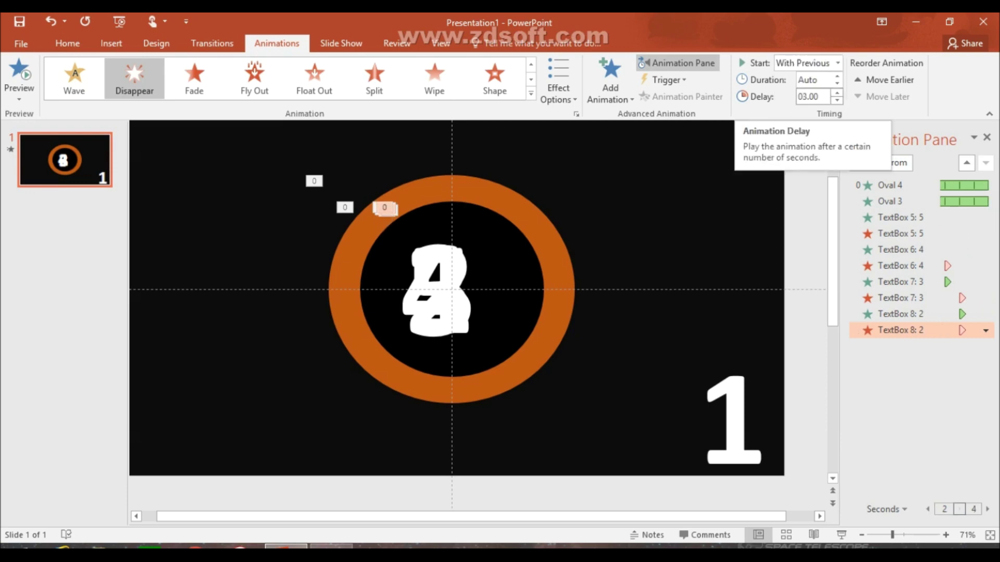
pyautogui.click(837, 93)
pyautogui.click(837, 93)
pyautogui.click(837, 93)
pyautogui.click(836, 93)
pyautogui.click(836, 93)
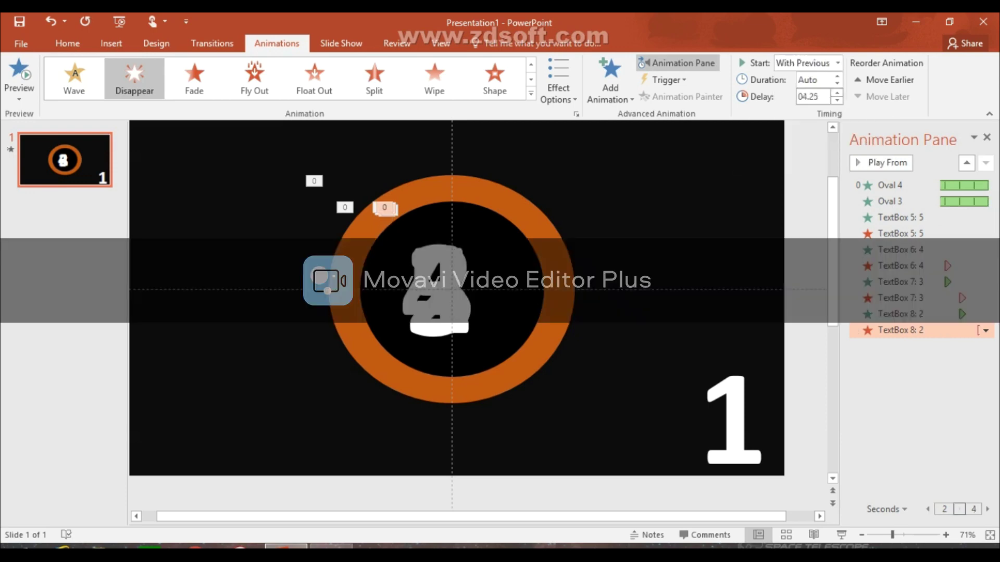
pyautogui.click(836, 100)
# - Move the 1 onto the stacked numbers in the ring and apply an Appear animation starting With Previous with a 4-second delay
pyautogui.doubleClick(735, 420)
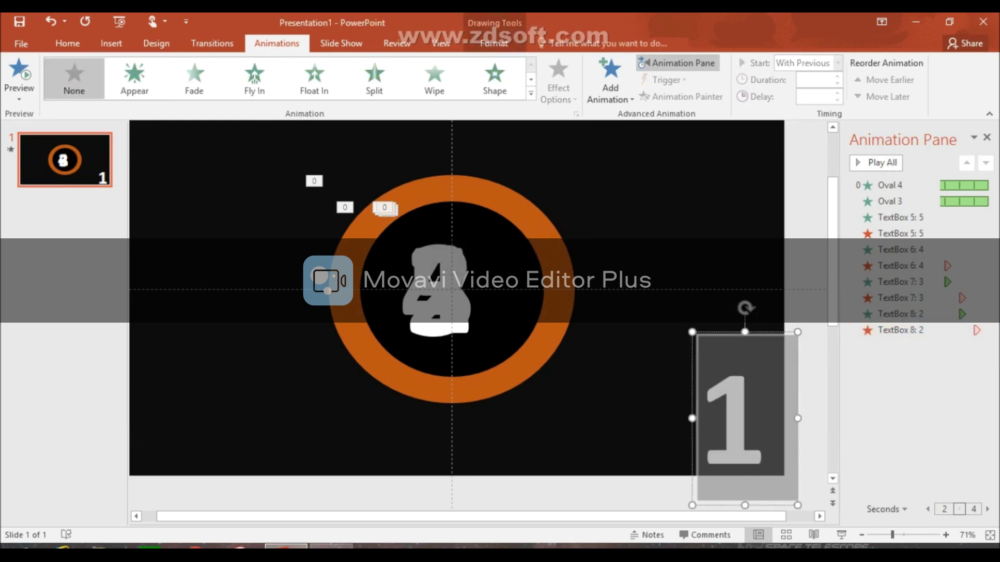
pyautogui.moveTo(692, 375); pyautogui.dragTo(411, 270)
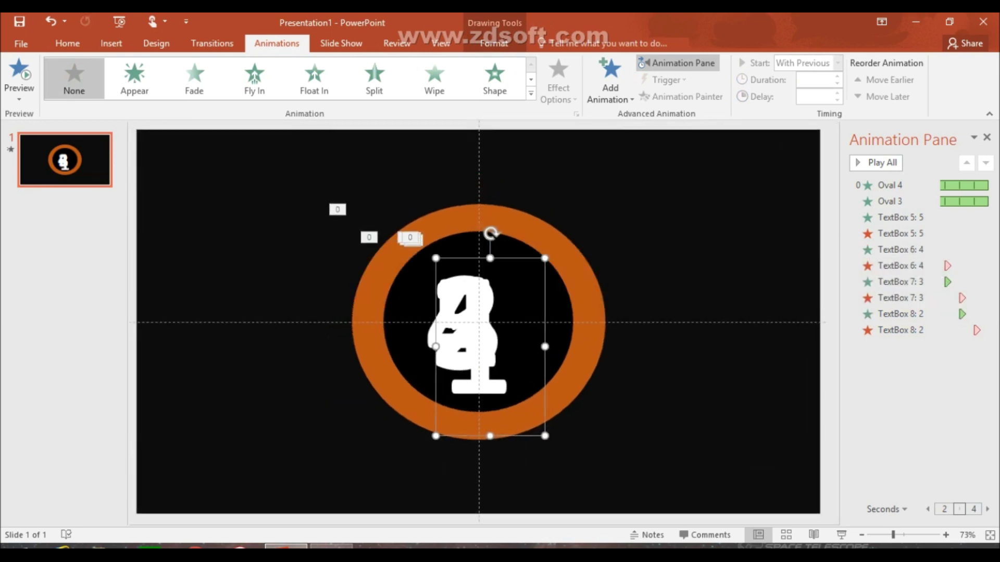
pyautogui.moveTo(436, 314); pyautogui.dragTo(426, 292)
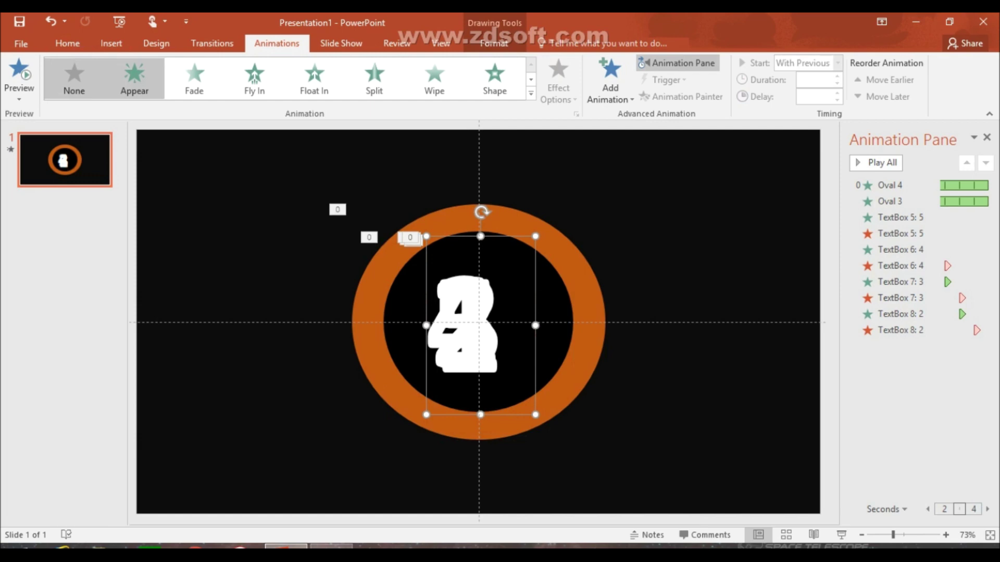
pyautogui.click(134, 78)
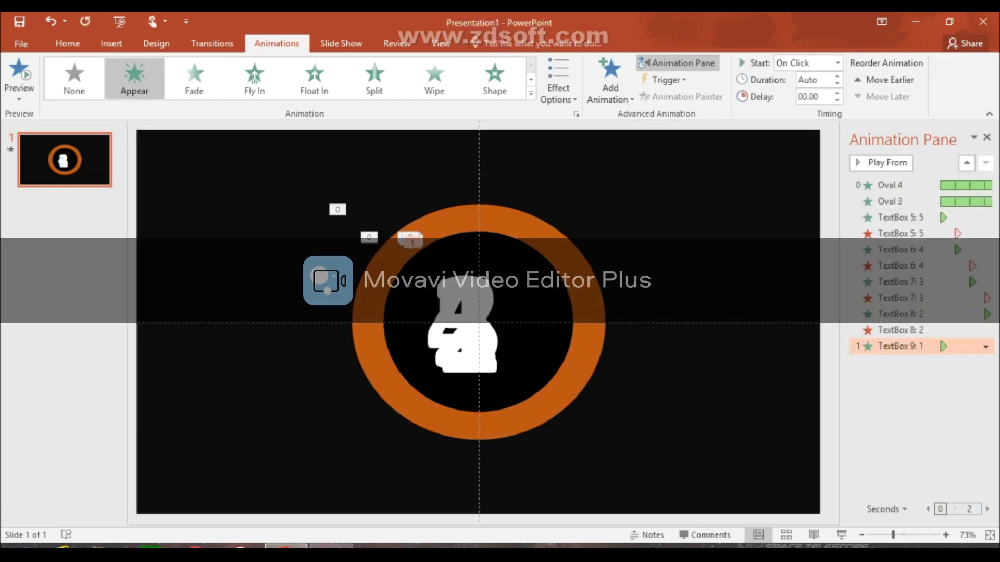
pyautogui.click(837, 63)
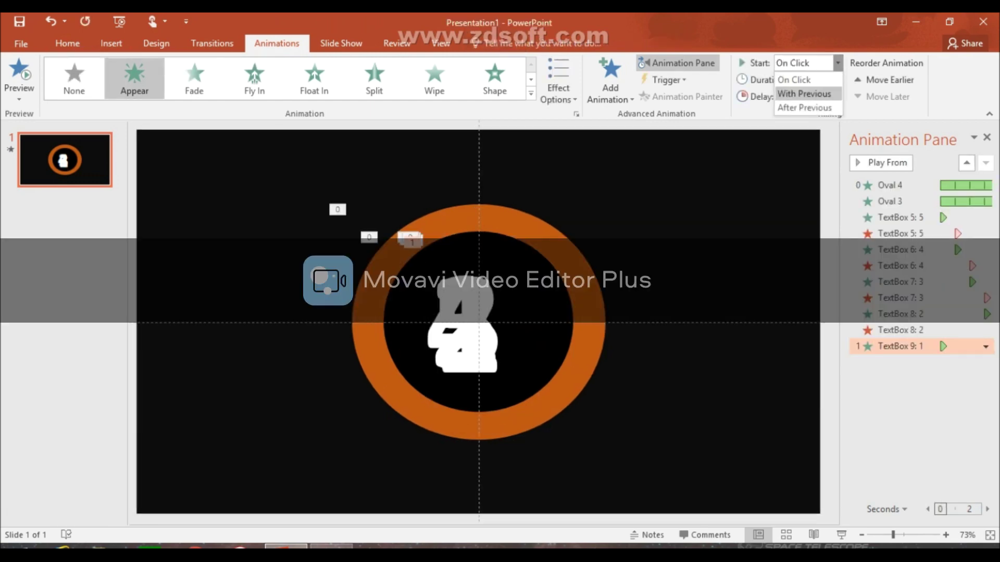
pyautogui.click(804, 93)
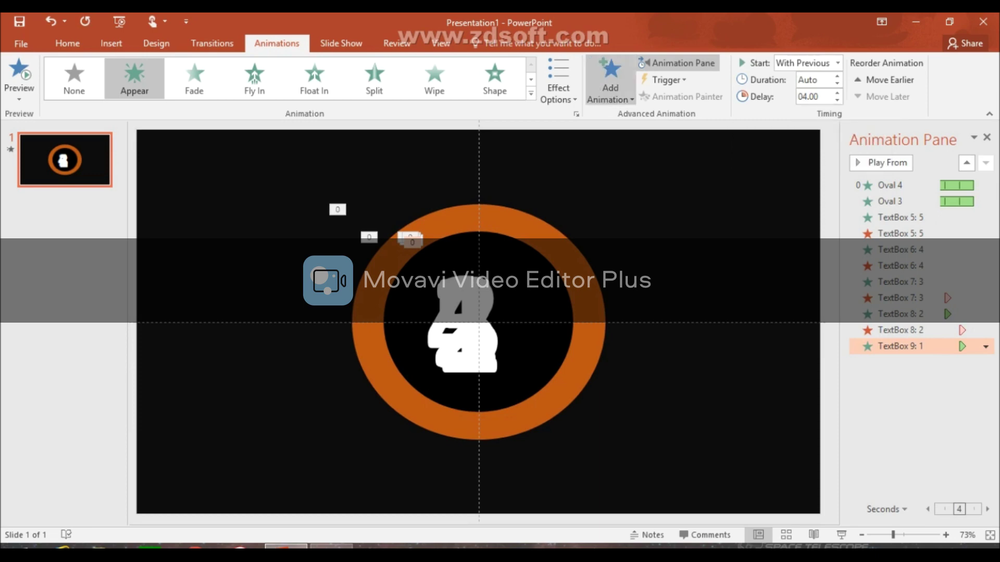
# - Add a Disappear exit animation to the 1, starting With Previous with a 5-second delay
pyautogui.click(610, 88)
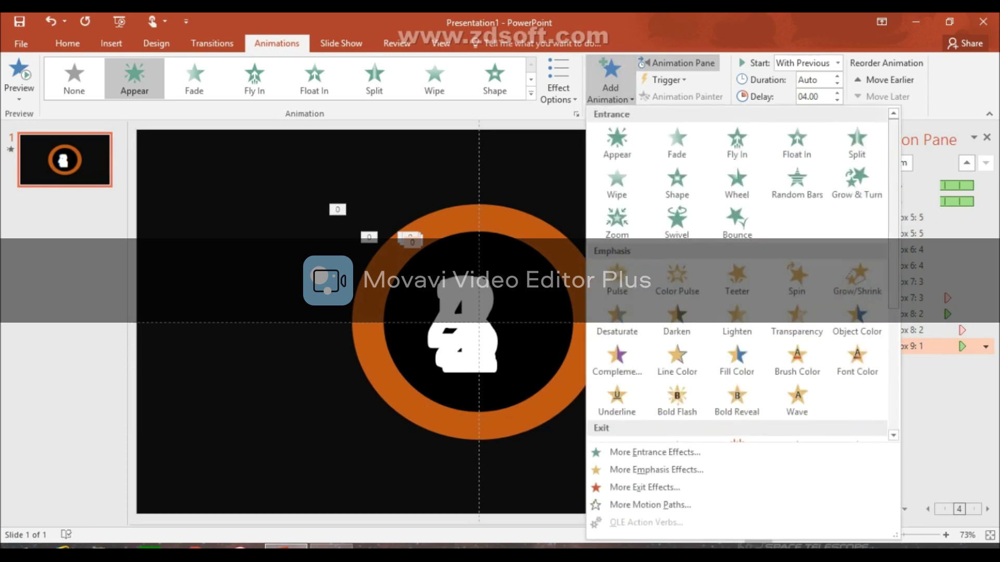
pyautogui.scroll(-4, 737, 275)
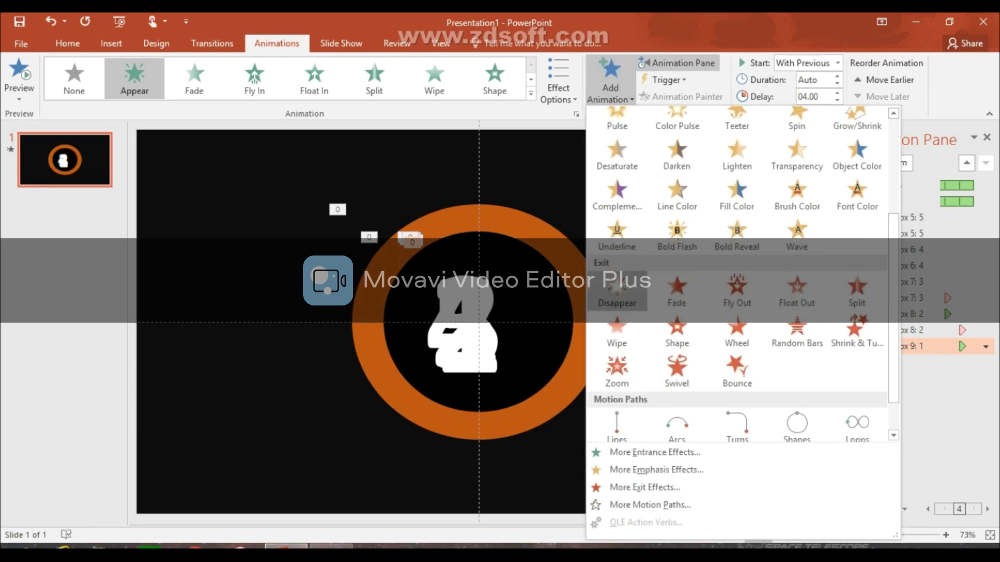
pyautogui.click(617, 294)
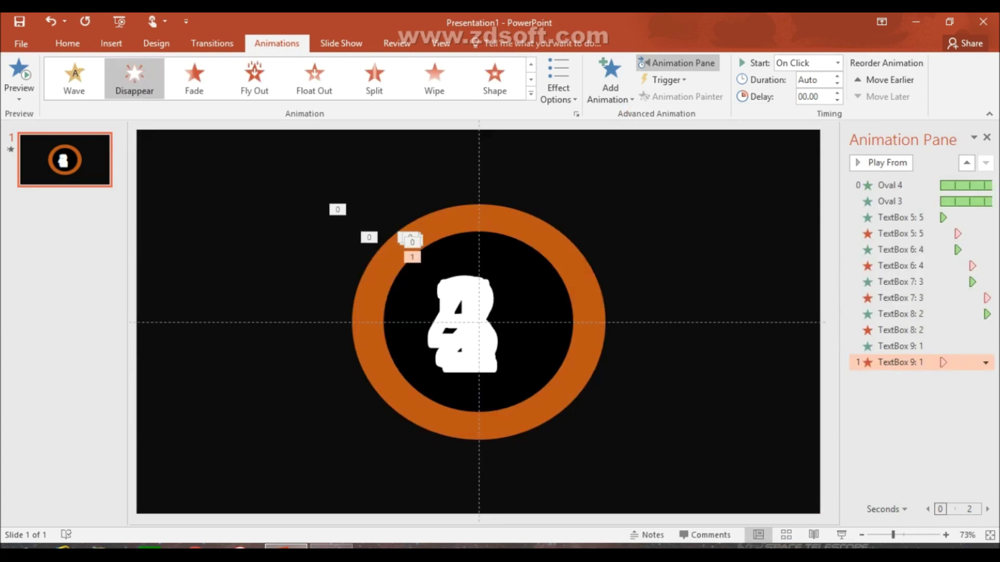
pyautogui.click(837, 62)
pyautogui.click(804, 94)
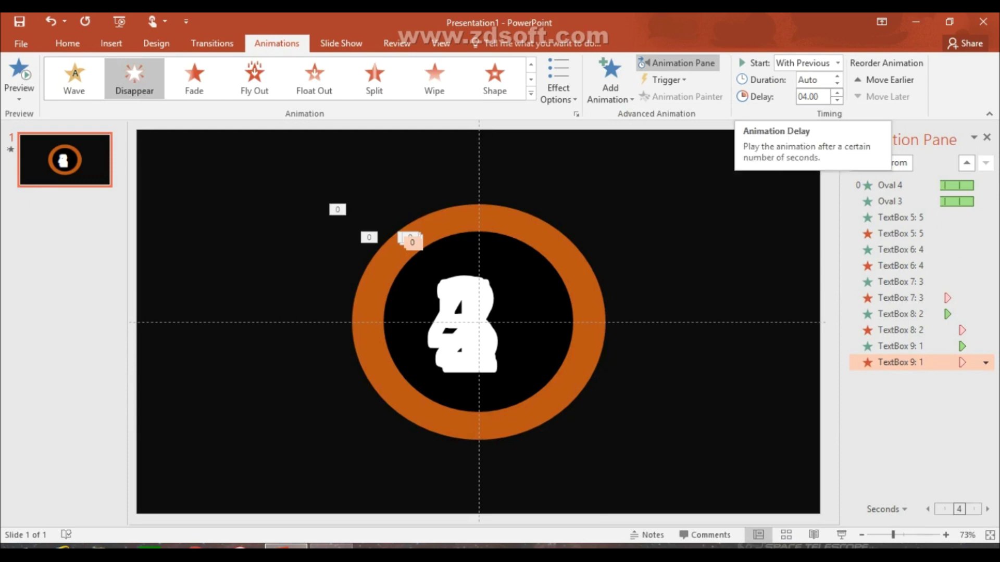
pyautogui.click(837, 93)
pyautogui.click(837, 94)
pyautogui.click(836, 93)
pyautogui.click(837, 93)
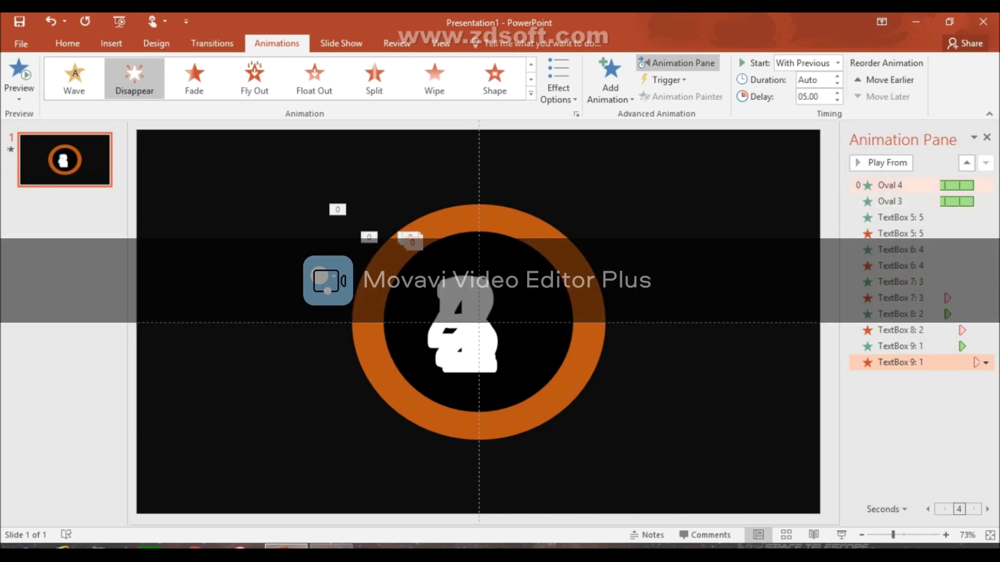
# - Play the full countdown animation sequence starting from the Oval 4 entrance
pyautogui.click(891, 185)
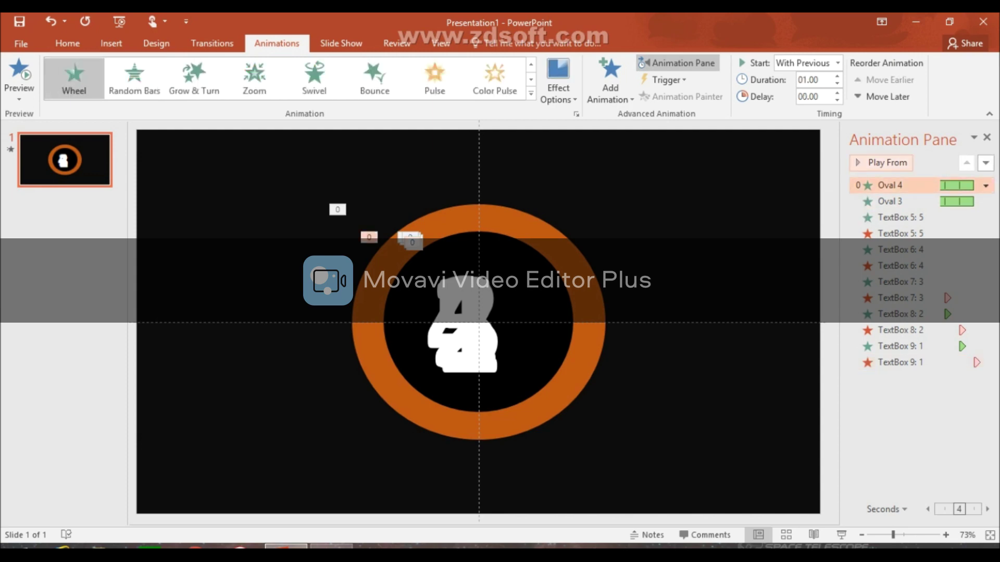
pyautogui.click(877, 163)
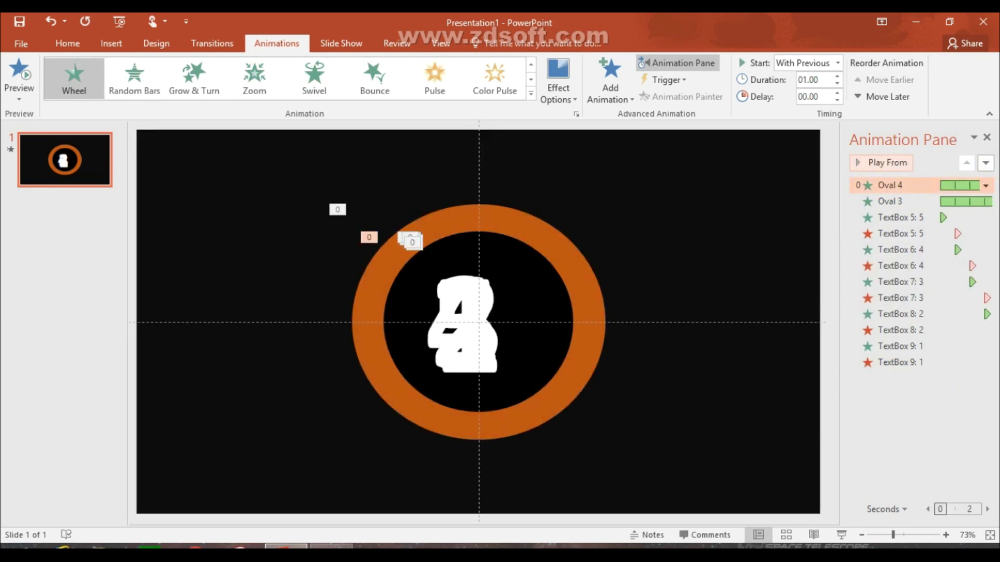
# - Insert a text box above and left of the ring containing COUNTDOWN TIMER in white text
pyautogui.click(111, 44)
pyautogui.click(567, 80)
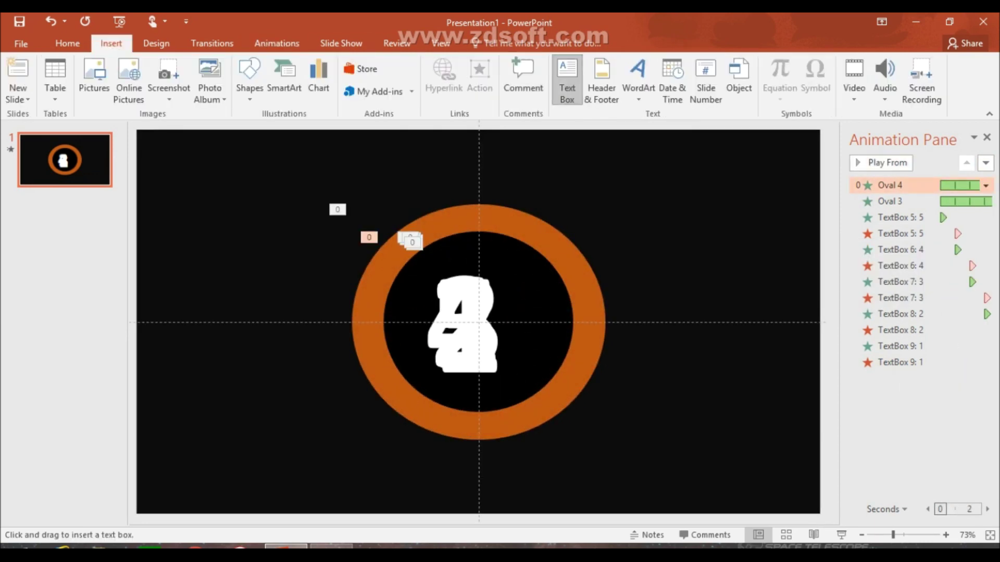
pyautogui.press('Escape')
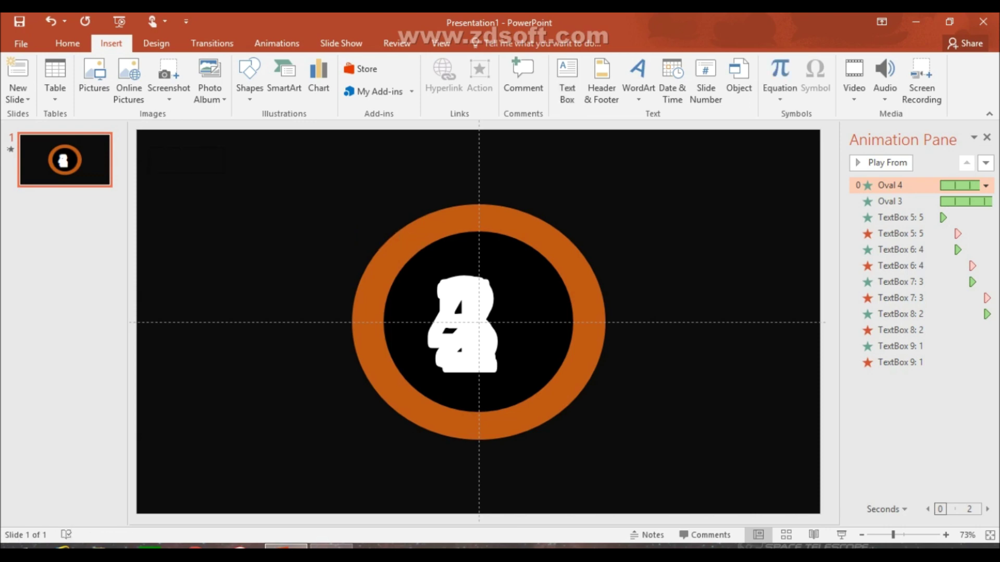
pyautogui.moveTo(148, 149); pyautogui.dragTo(384, 206)
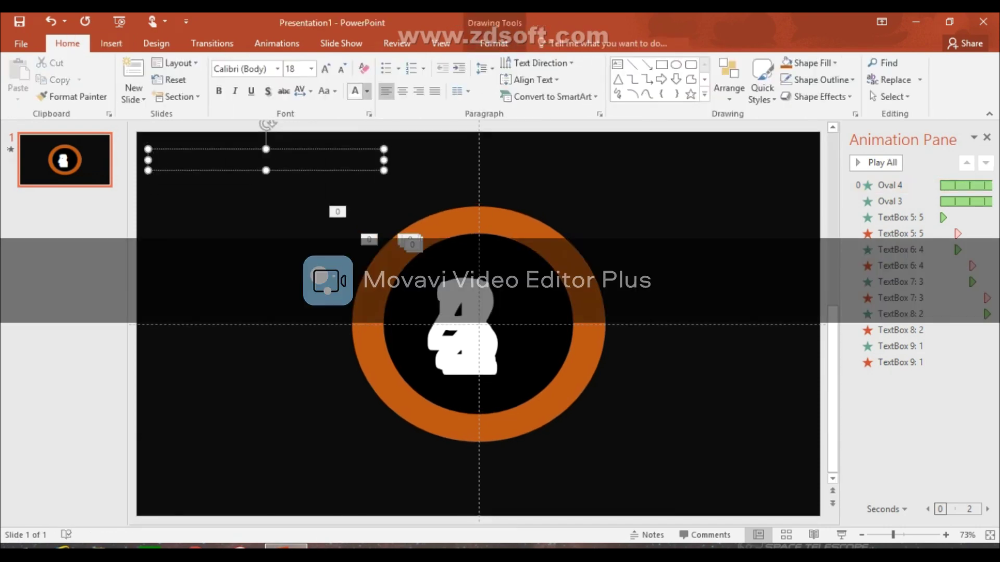
pyautogui.click(367, 91)
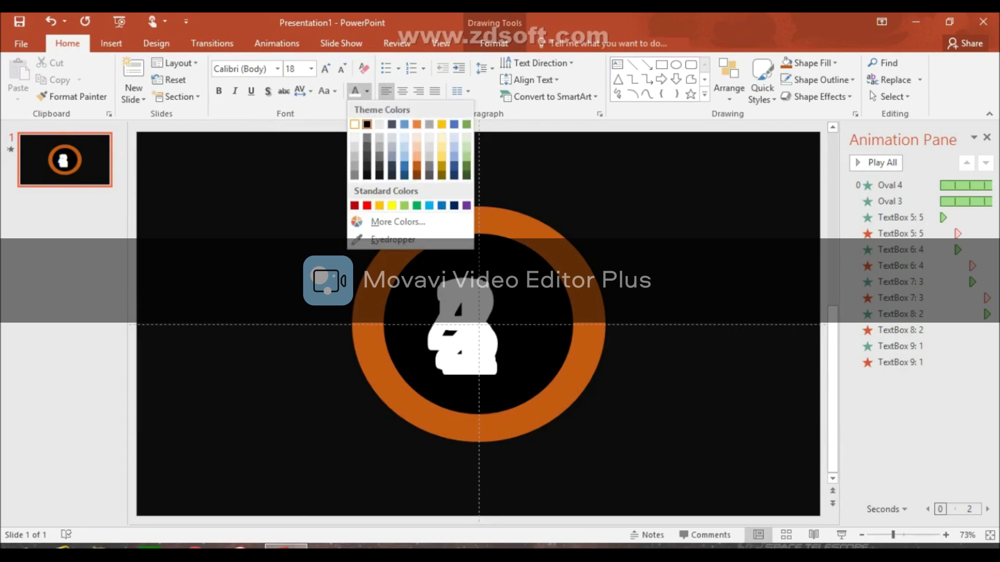
pyautogui.click(355, 124)
pyautogui.write('C')
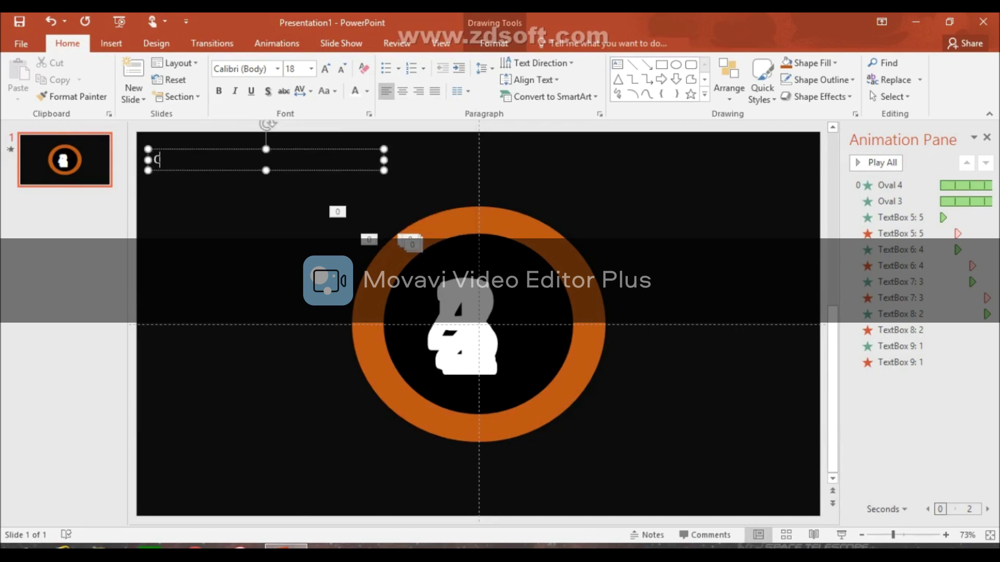
pyautogui.write('OUNTDOWN TIMER')
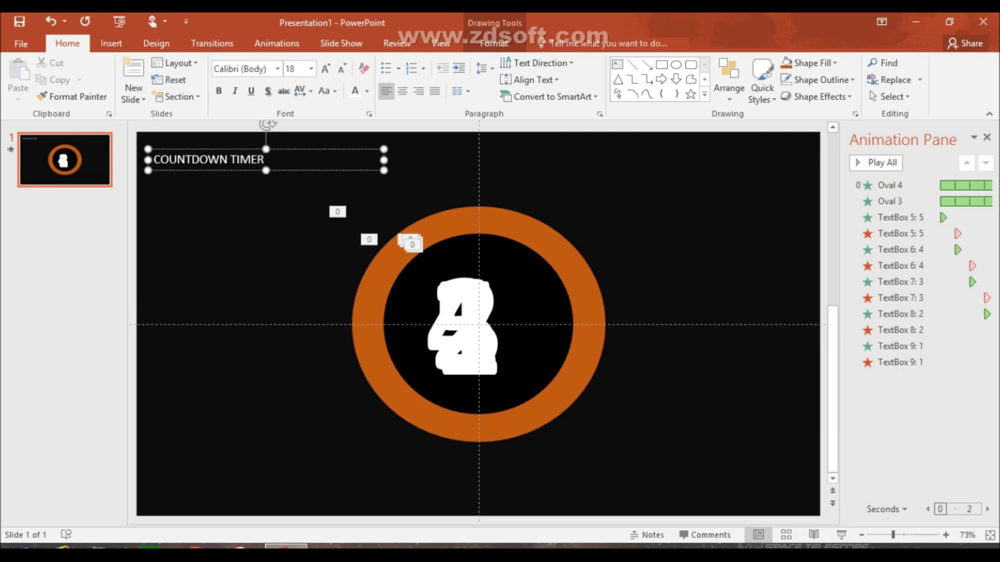
# - Format all of the COUNTDOWN TIMER text as bold with a font size of 32
pyautogui.doubleClick(176, 159)
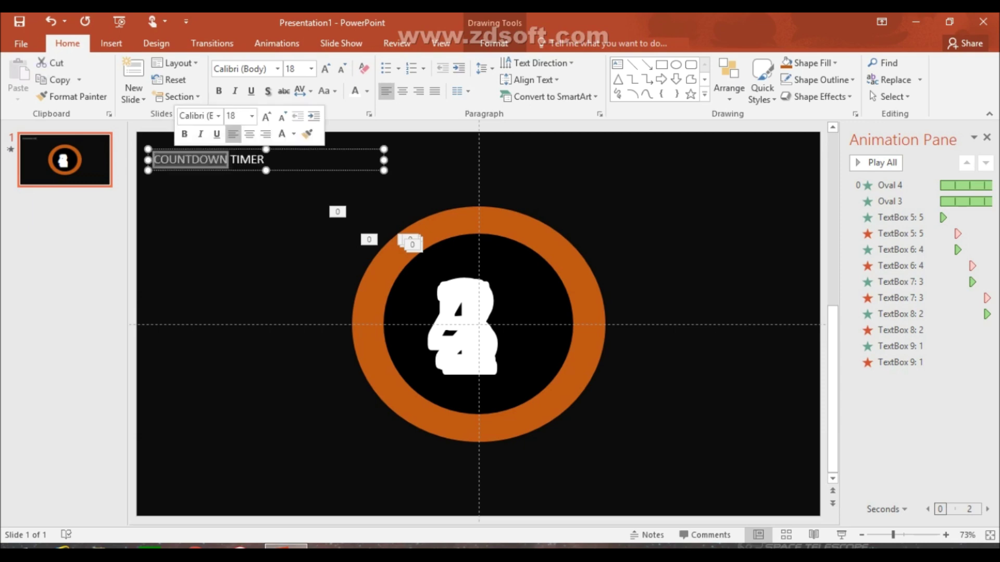
pyautogui.hotkey('ctrl', 'a')
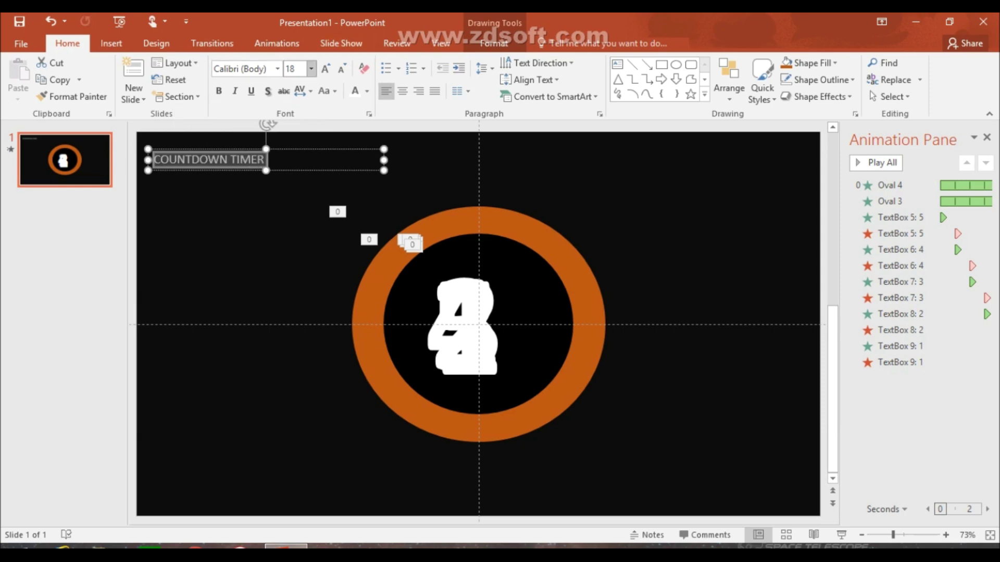
pyautogui.click(311, 69)
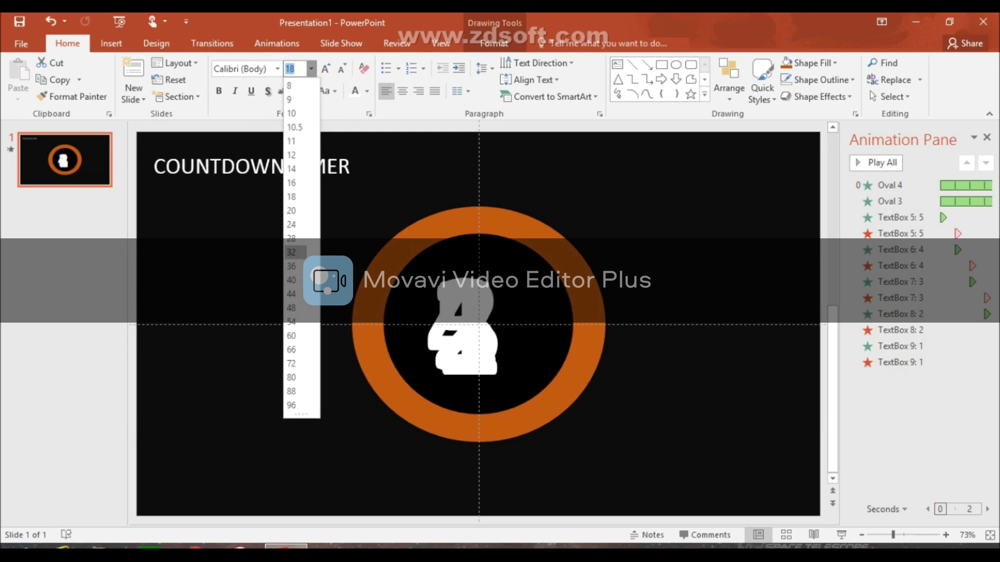
pyautogui.click(292, 252)
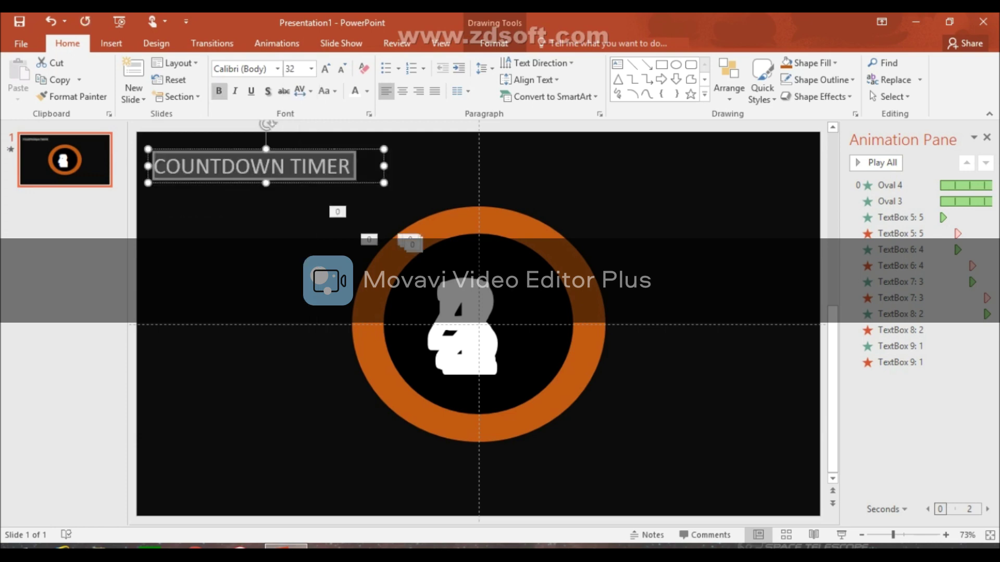
pyautogui.hotkey('ctrl', 'b')
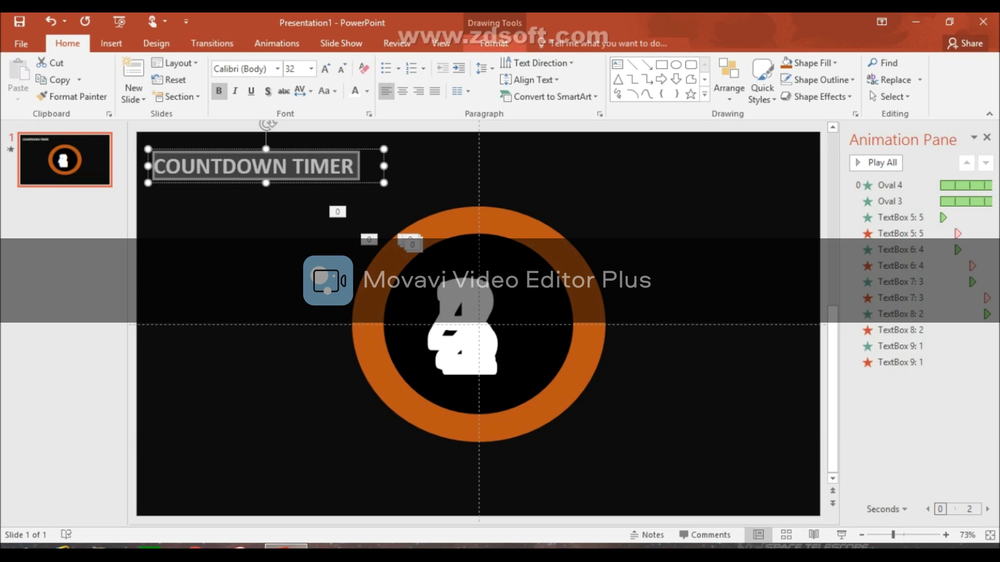
# - Apply the strongest orange Glow variation to the COUNTDOWN TIMER text
pyautogui.click(493, 44)
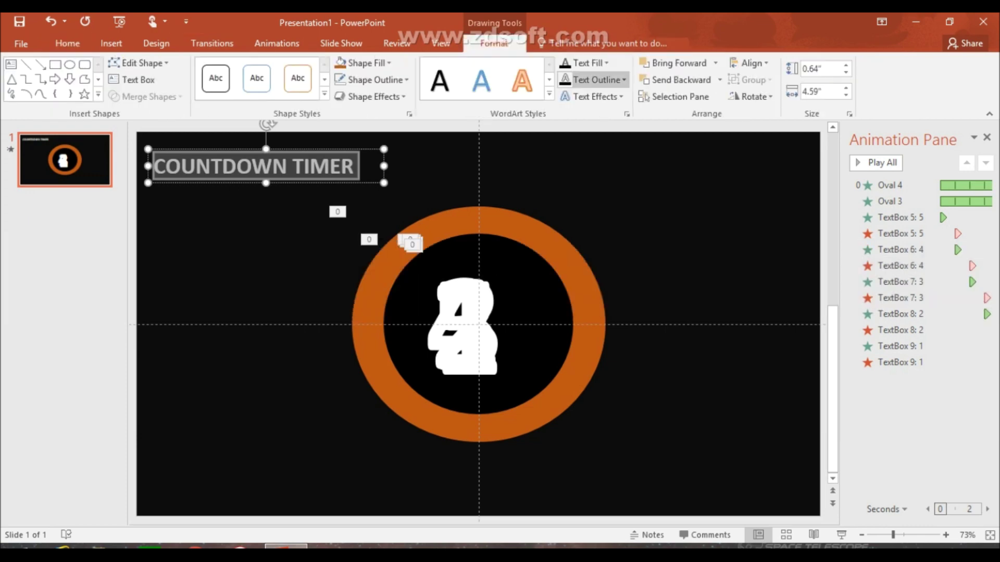
pyautogui.click(590, 96)
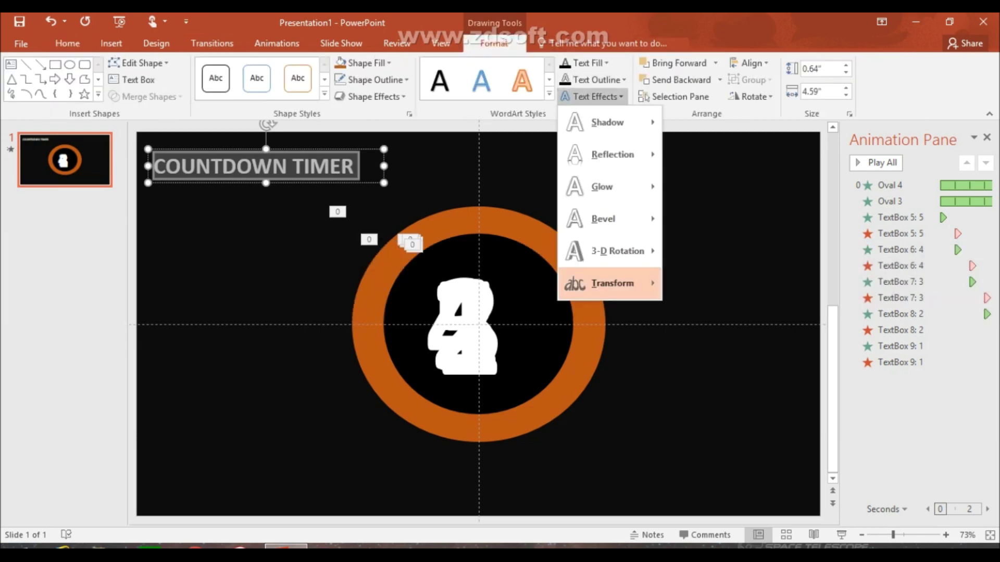
pyautogui.moveTo(604, 186)
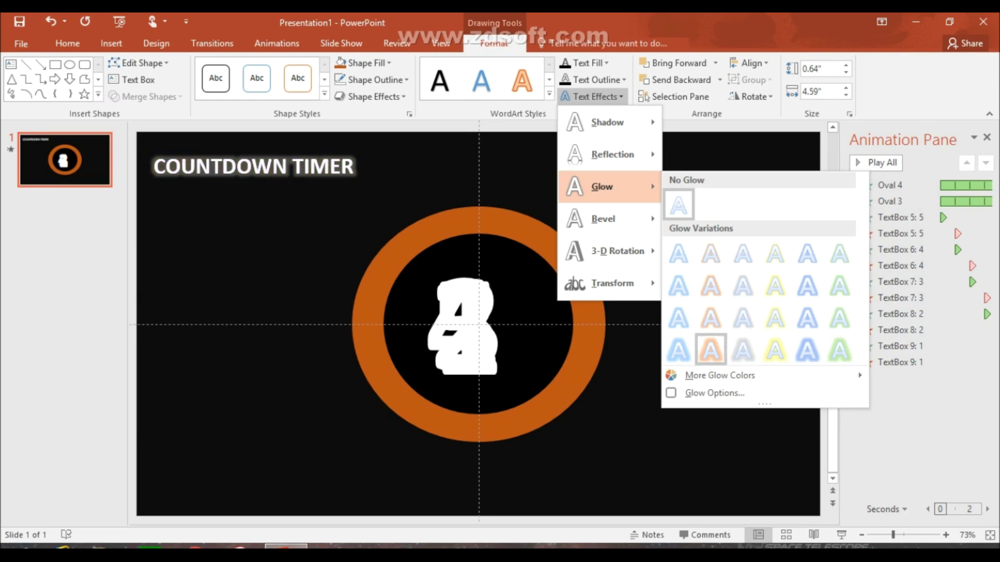
pyautogui.click(710, 349)
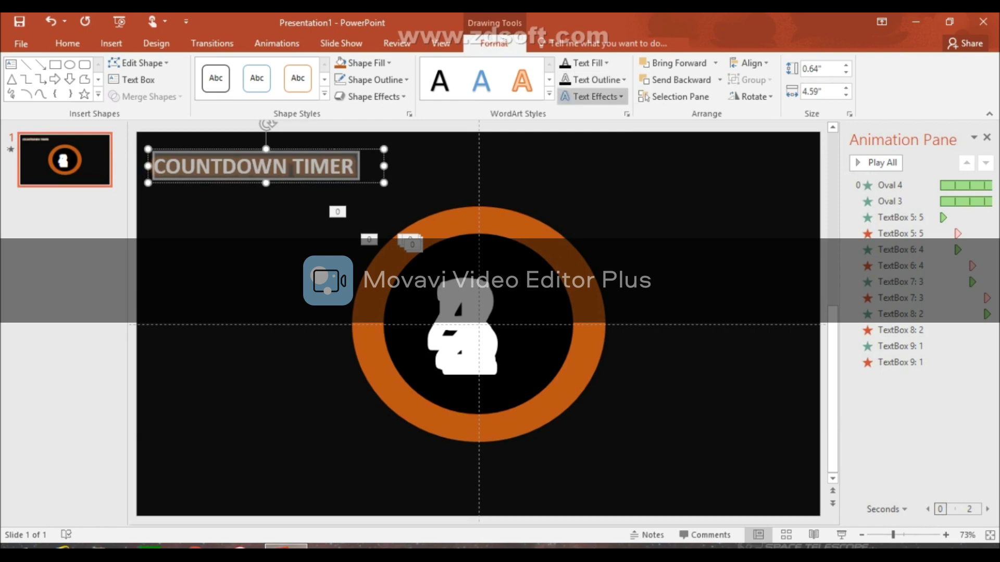
# - Apply a Warp transform text effect to COUNTDOWN TIMER that pinches the letters toward the middle
pyautogui.click(591, 97)
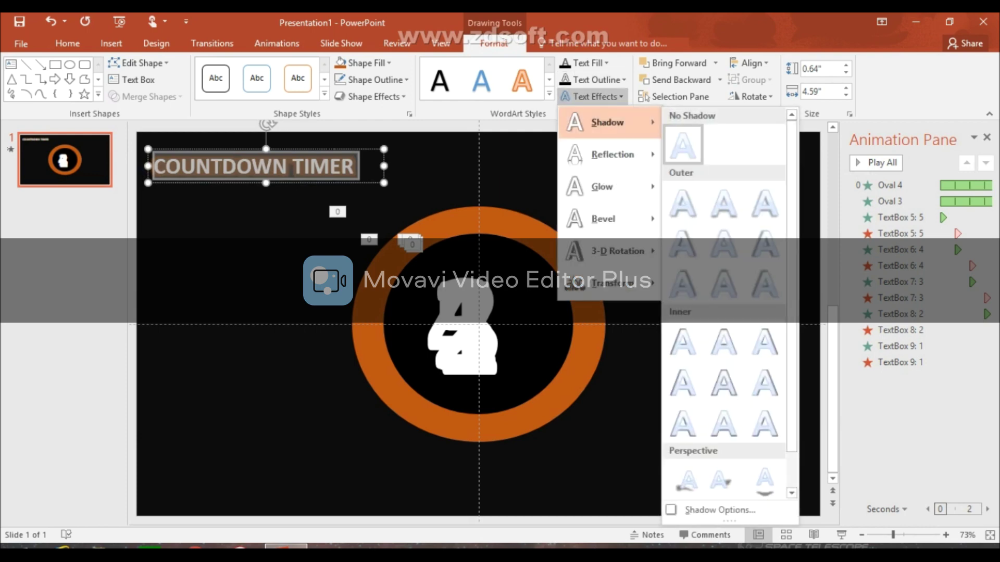
pyautogui.moveTo(612, 154)
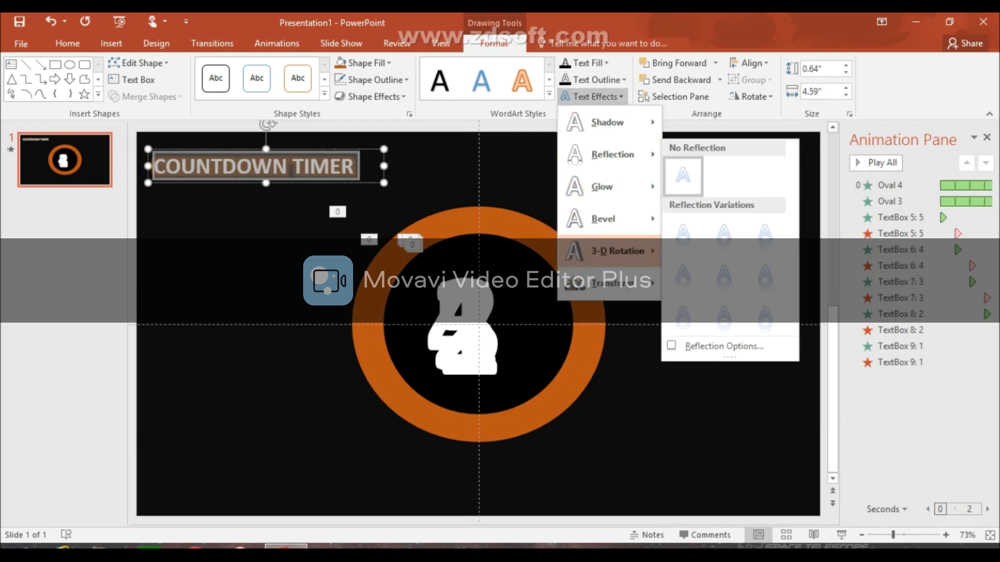
pyautogui.moveTo(617, 251)
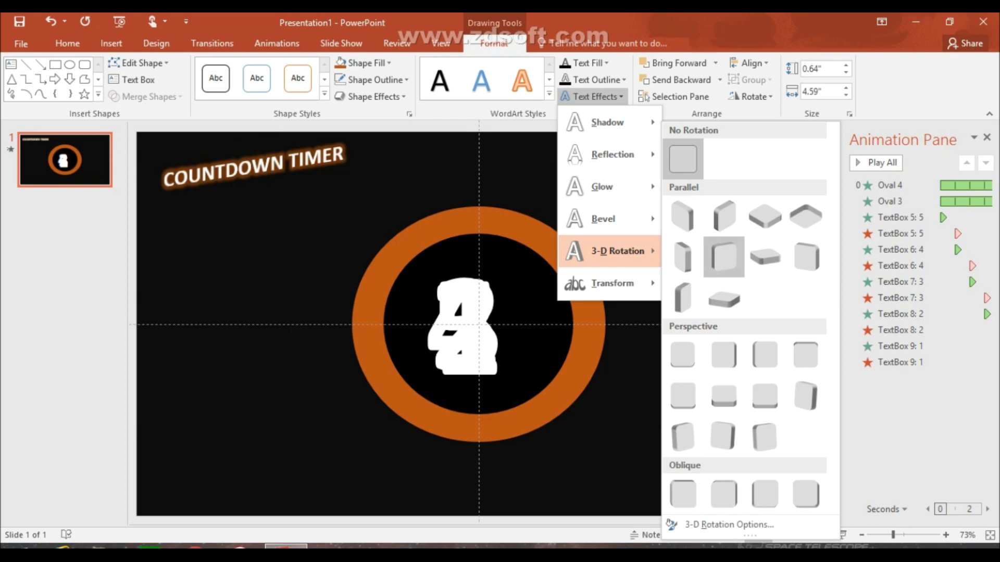
pyautogui.moveTo(614, 283)
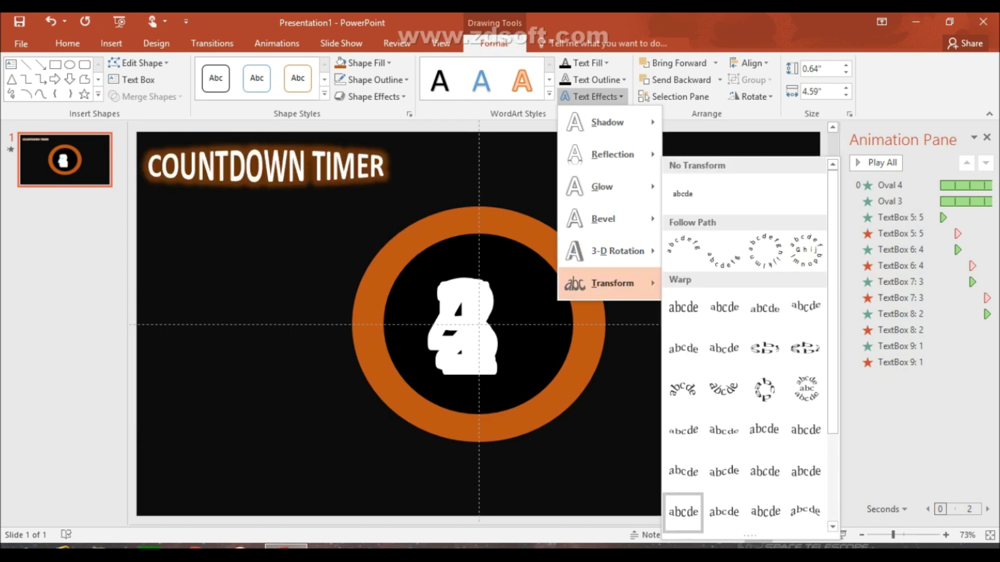
pyautogui.click(723, 513)
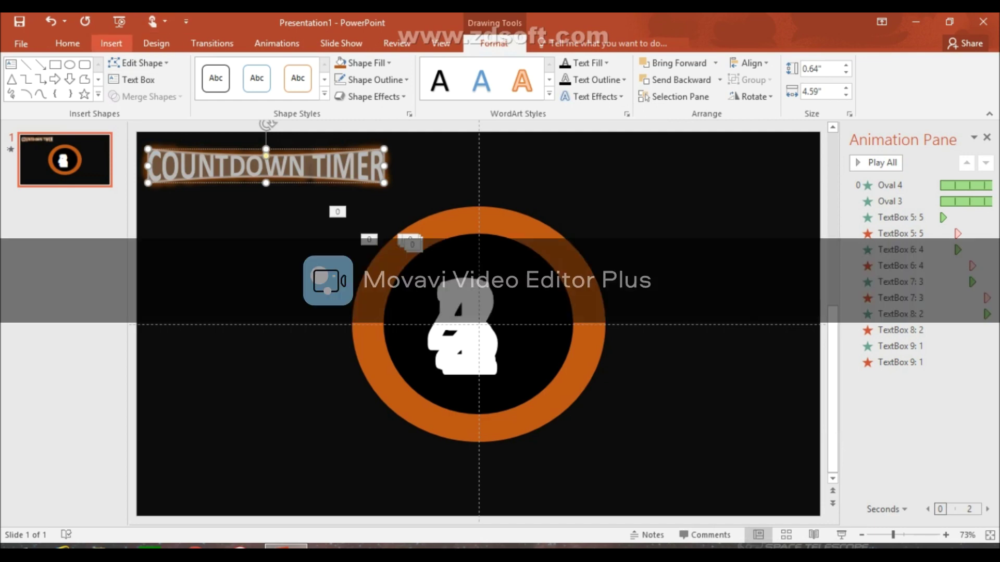
# - Change the font of the COUNTDOWN TIMER title to Aharoni
pyautogui.click(111, 43)
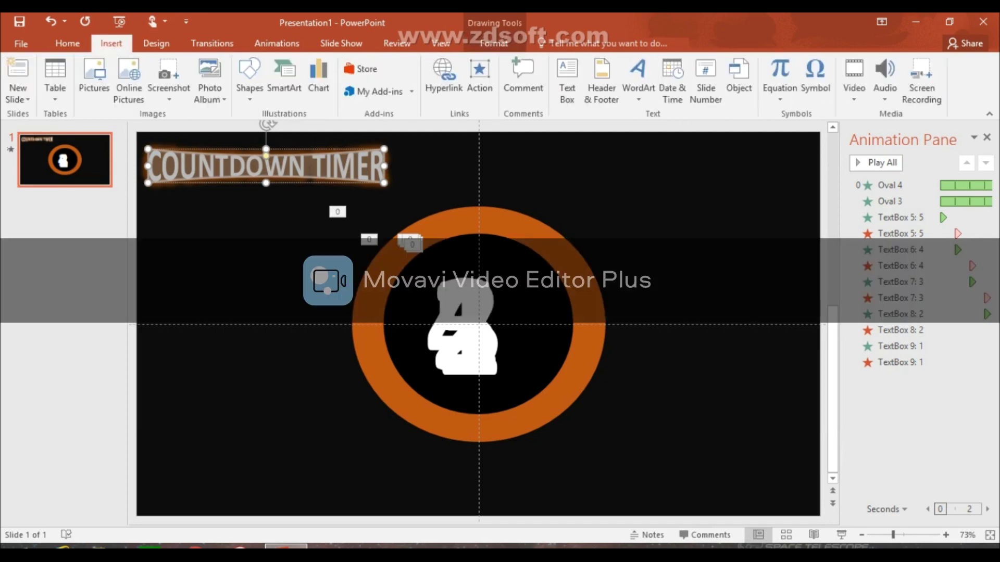
pyautogui.click(67, 43)
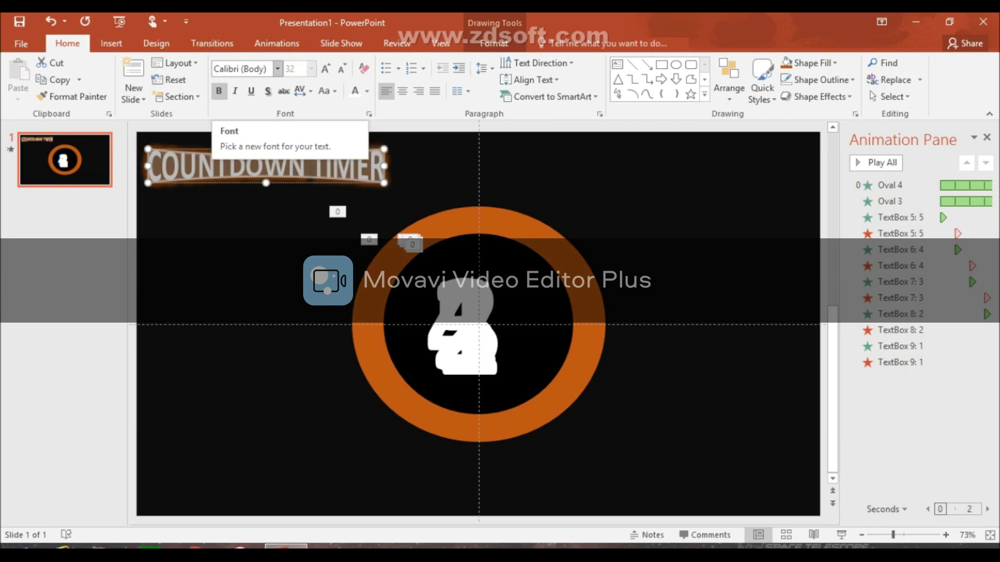
pyautogui.click(277, 69)
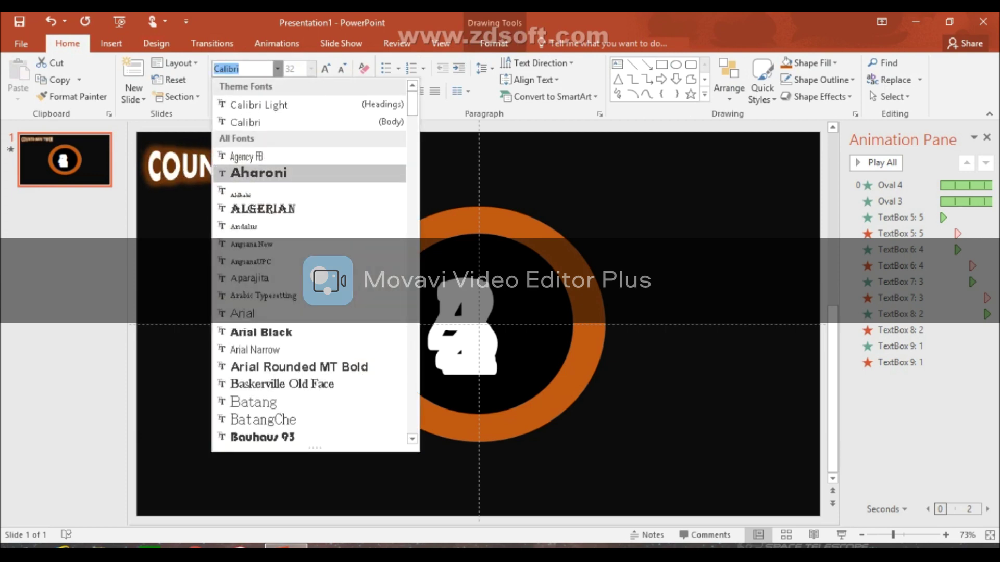
pyautogui.click(258, 173)
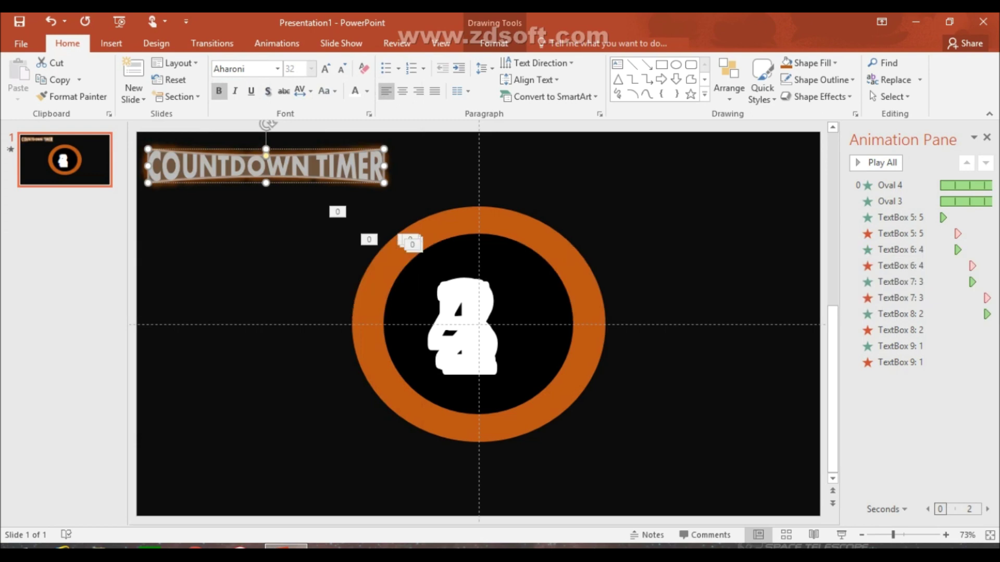
pyautogui.press('Escape')
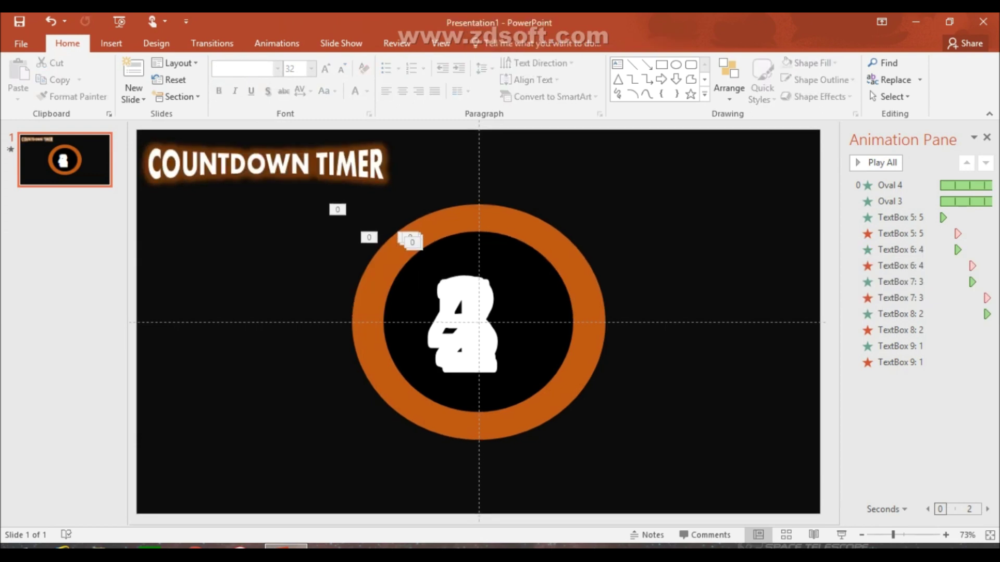
# - Add extra space between COUNTDOWN and TIMER on one line and widen the title box to the slide's vertical centre line
pyautogui.click(314, 164)
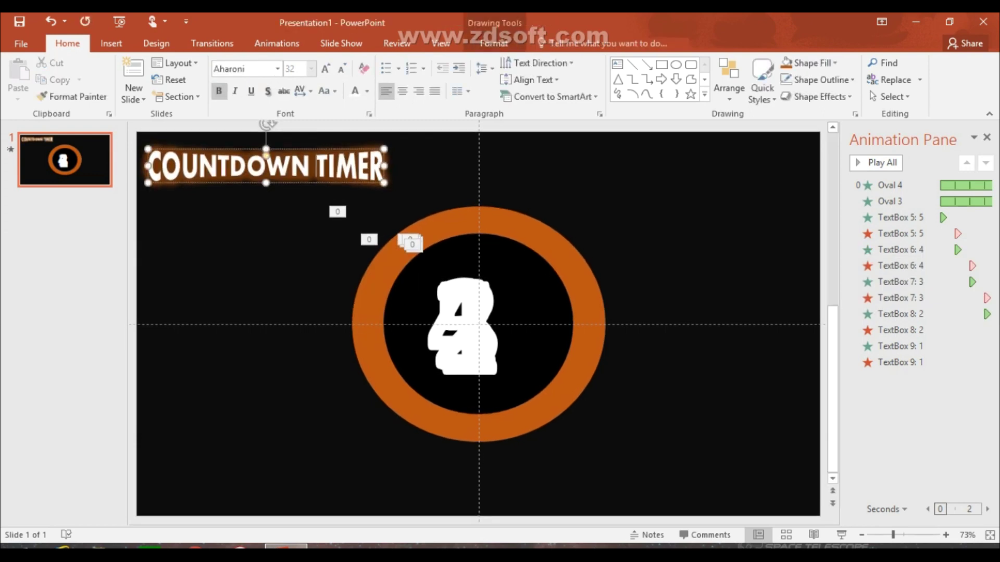
pyautogui.press('Return')
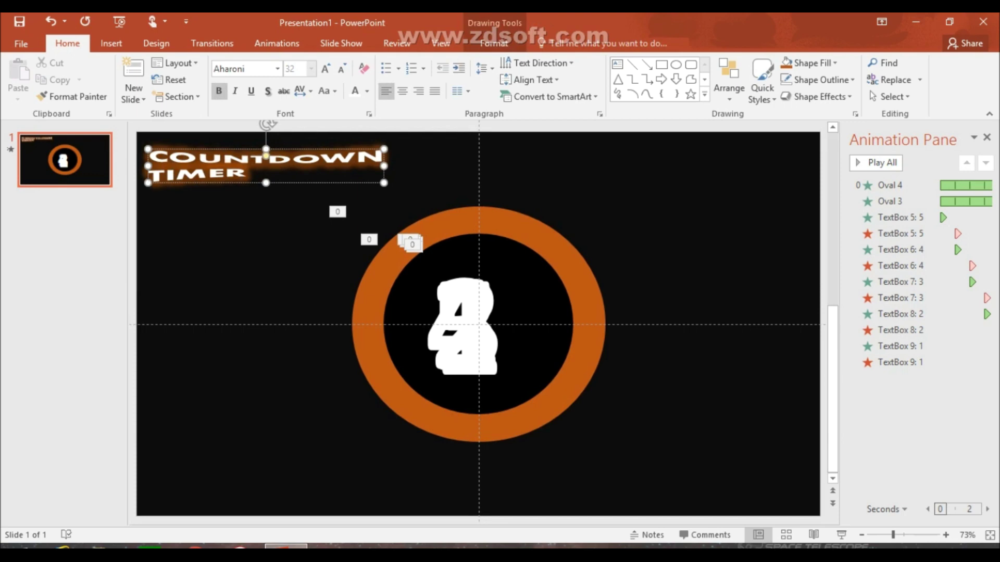
pyautogui.hotkey('ctrl', 'y')
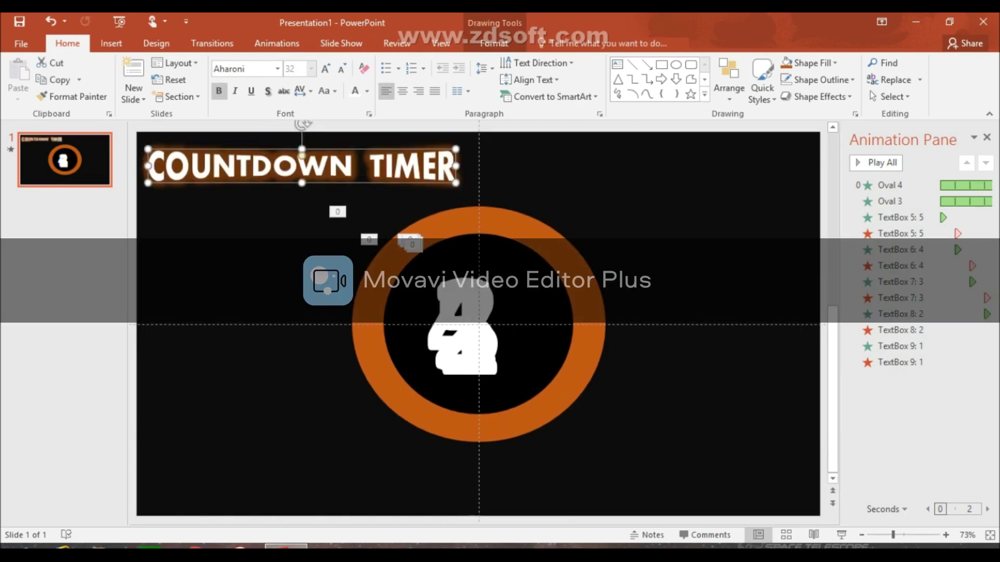
pyautogui.moveTo(455, 167); pyautogui.dragTo(478, 166)
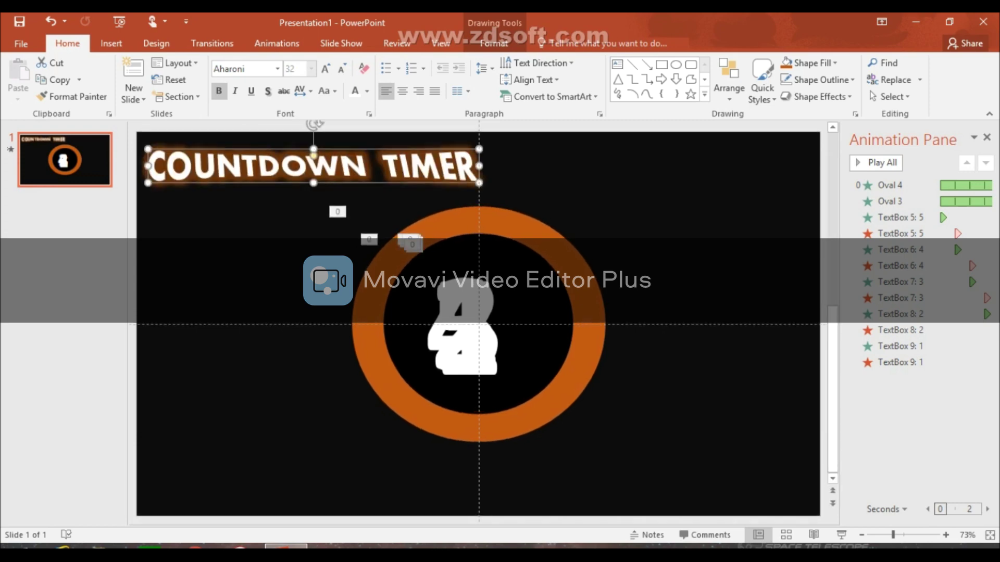
pyautogui.press('Escape')
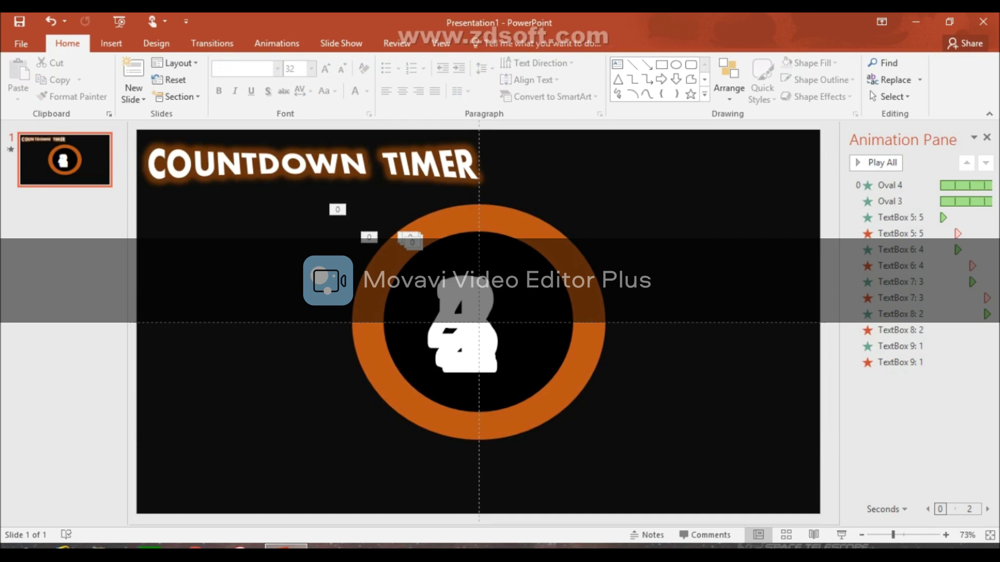
# - Play the slide show through to its end to preview the countdown with its title, and return to editing
pyautogui.click(840, 534)
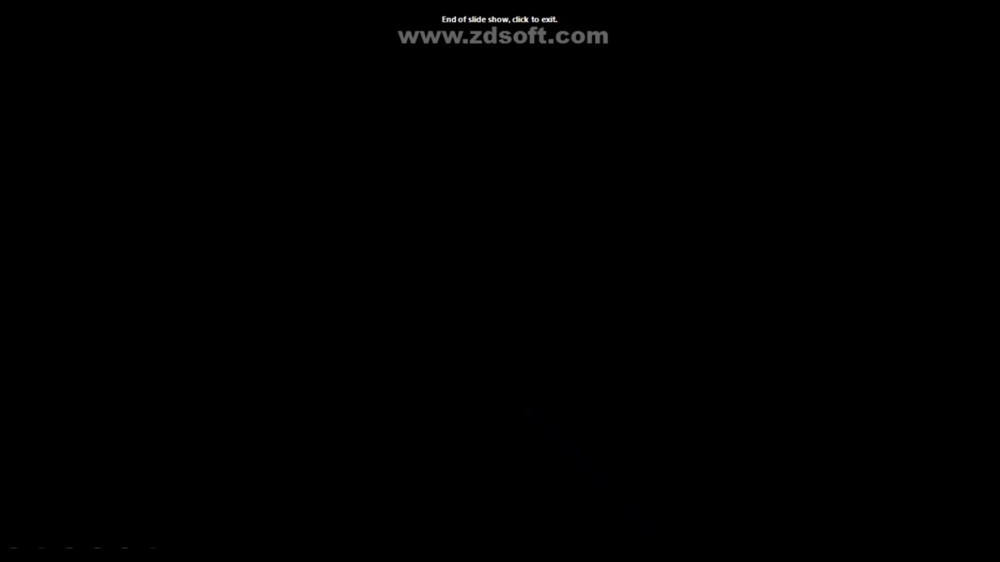
pyautogui.press('Escape')
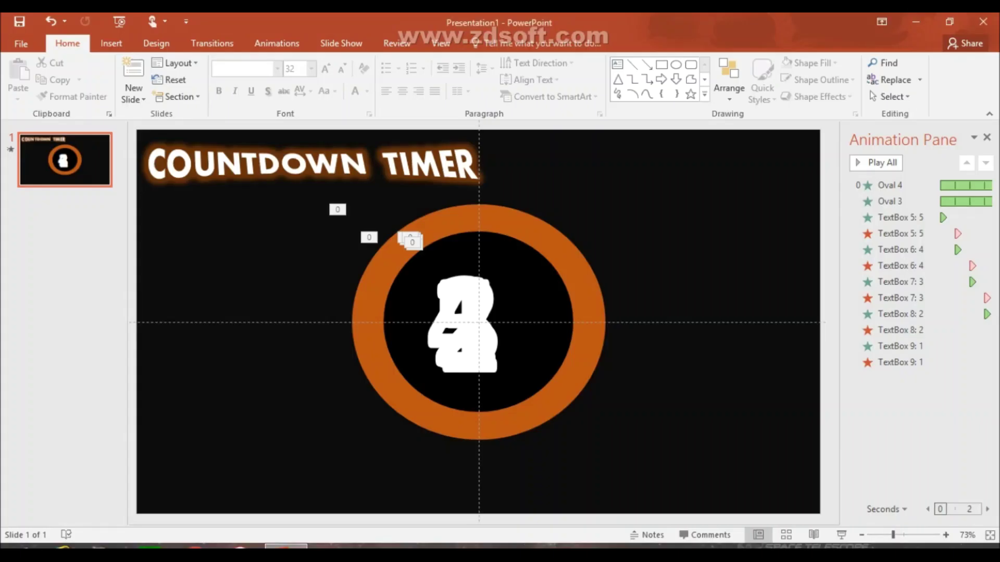
# - Save the presentation to the Desktop as a Windows Media Video named TIMER
pyautogui.click(21, 43)
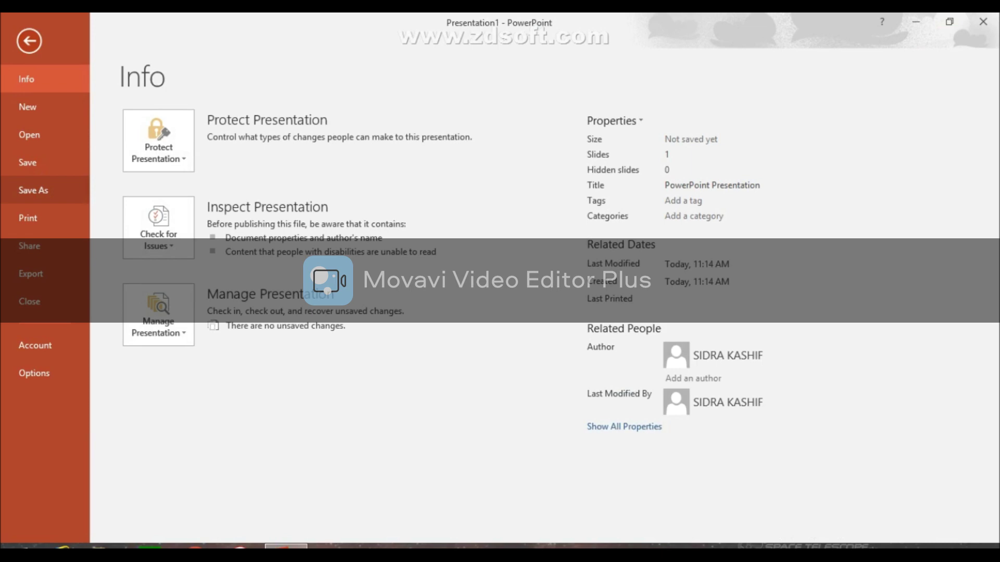
pyautogui.click(33, 190)
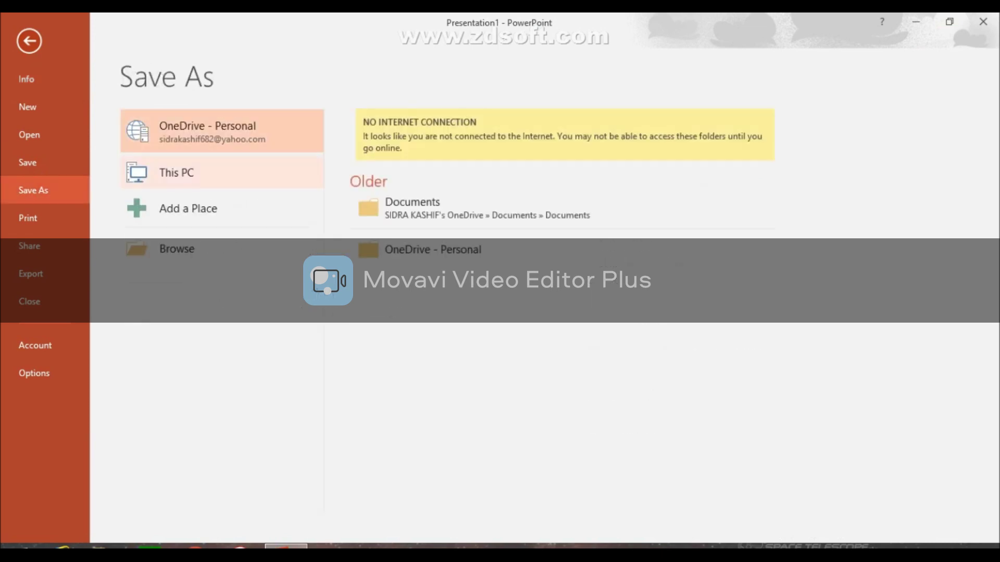
pyautogui.click(177, 173)
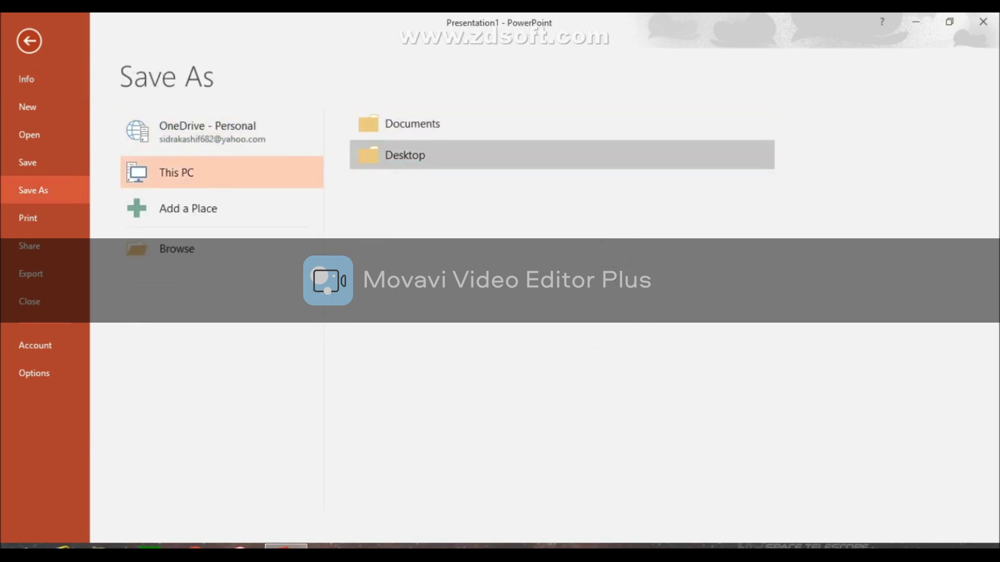
pyautogui.click(405, 154)
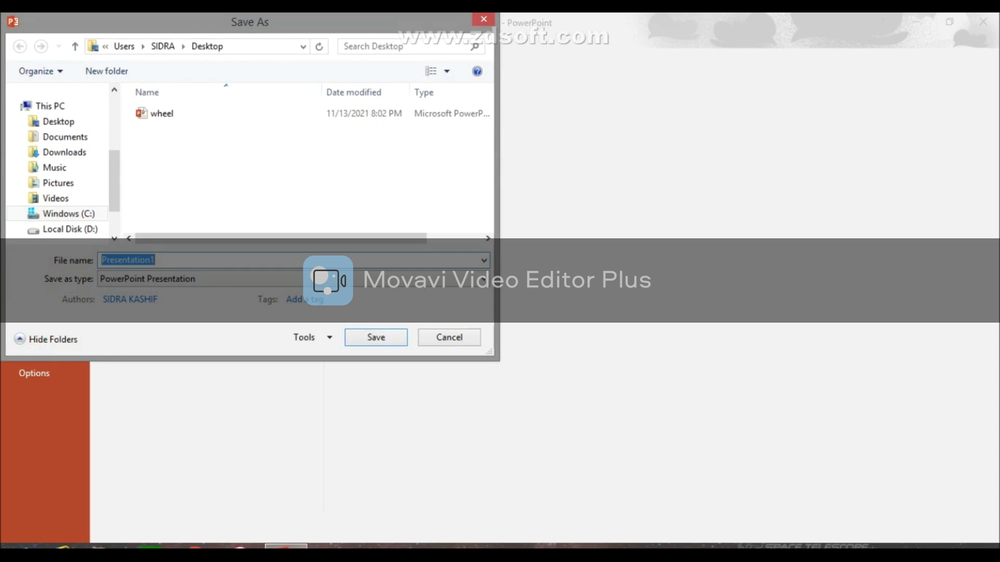
pyautogui.click(293, 279)
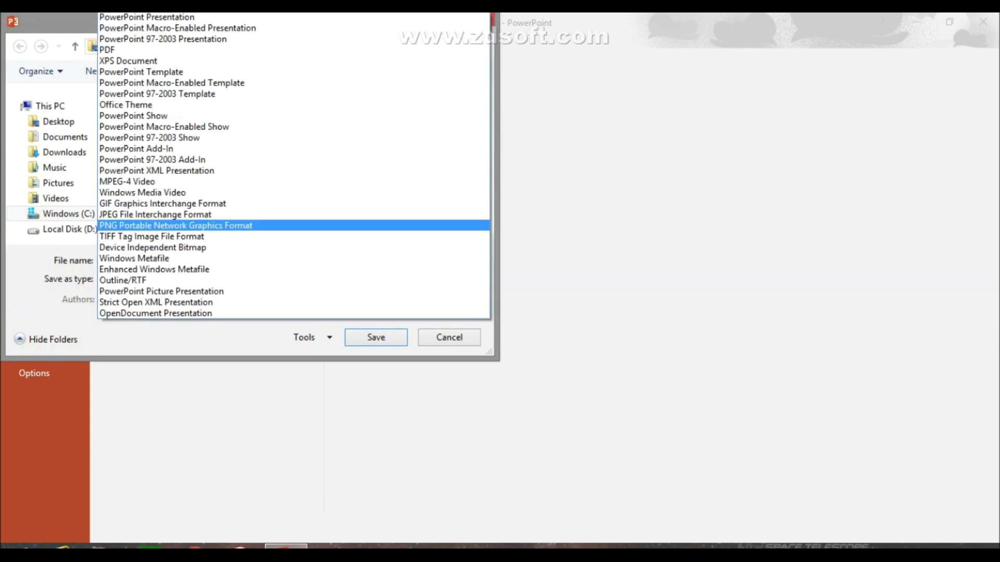
pyautogui.click(142, 192)
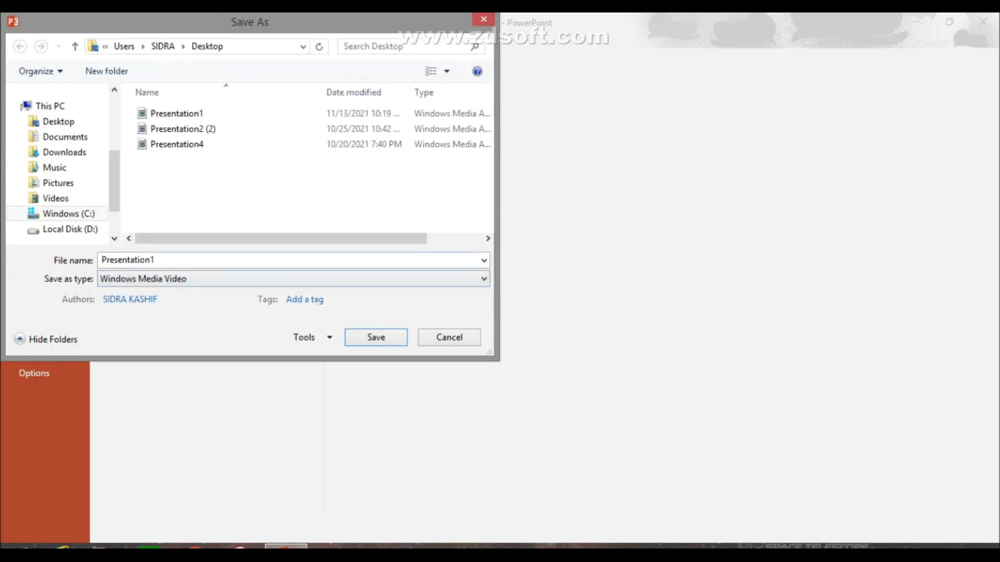
pyautogui.click(151, 260)
pyautogui.press('BackSpace')
pyautogui.write('TIMER')
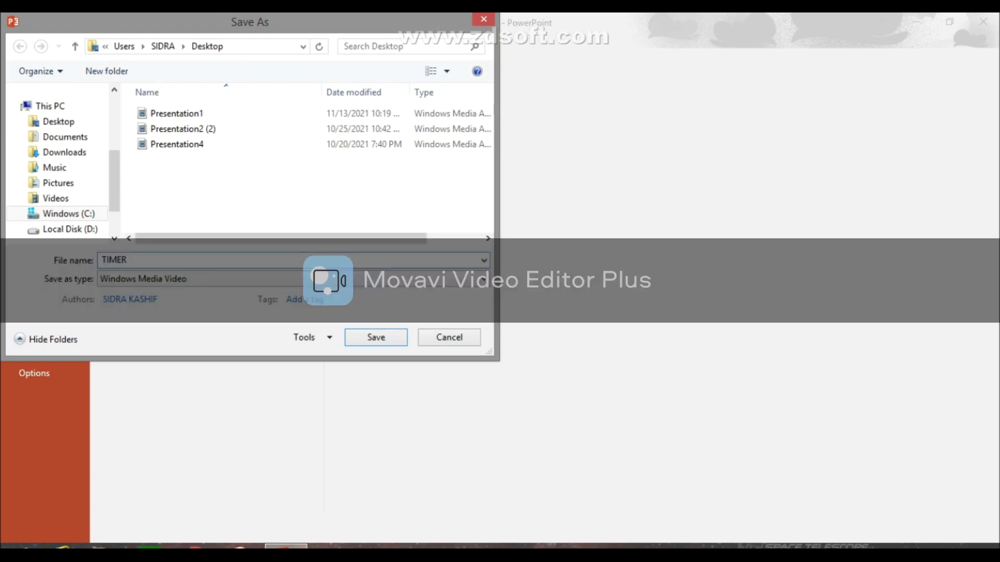
pyautogui.press('Return')
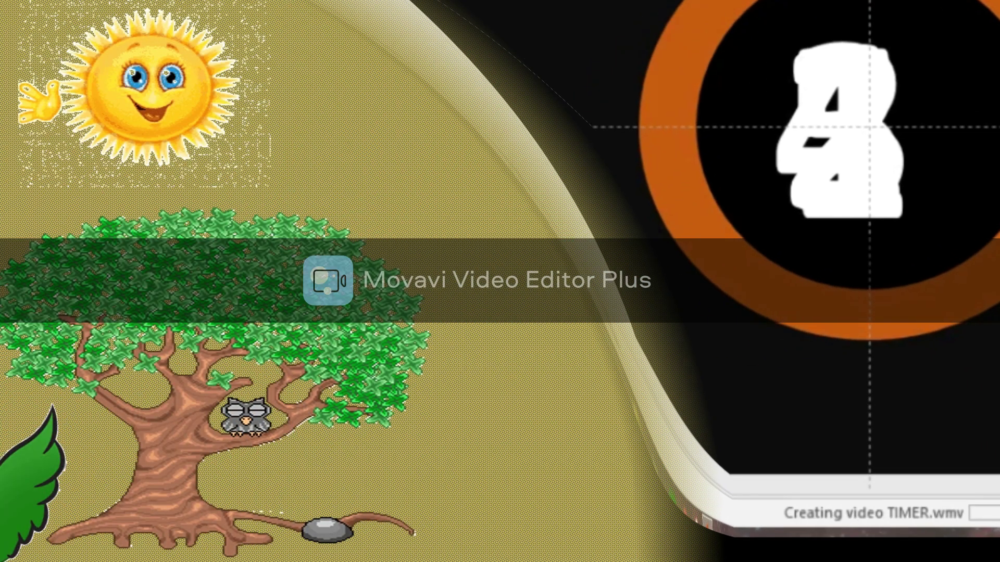